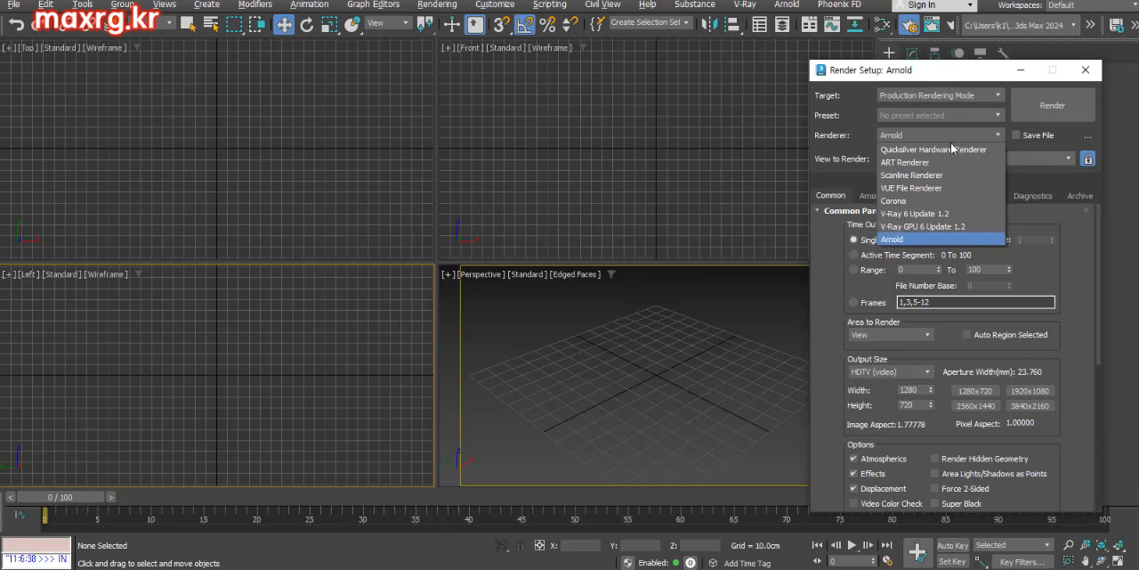
# Switch the production renderer between Scanline and V-Ray 6 Update 1.2, settling on Scanline Renderer, and close the render settings
pyautogui.click(915, 177)
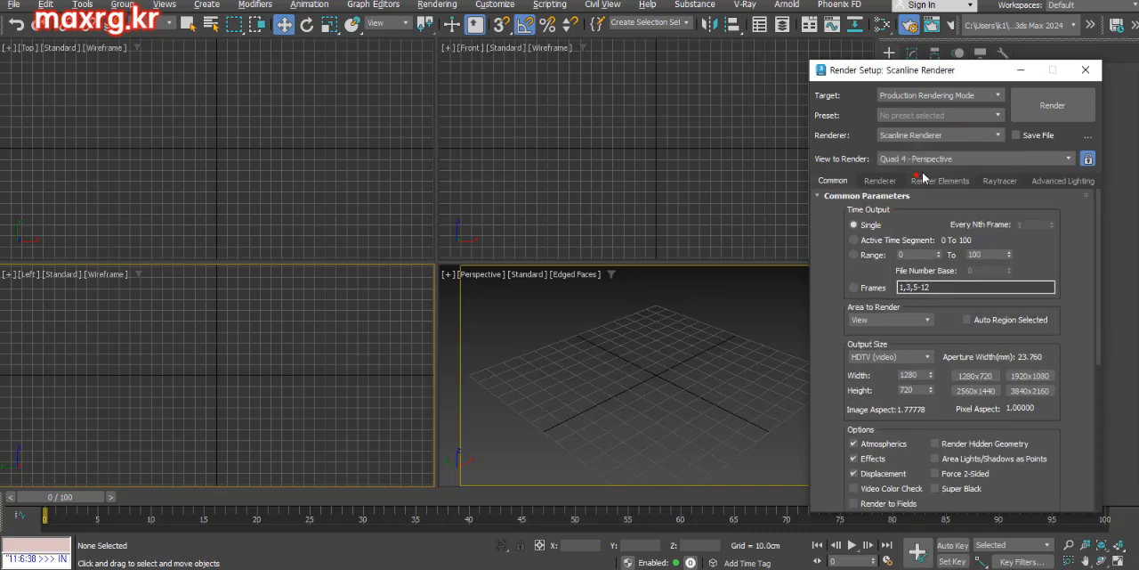
pyautogui.click(948, 135)
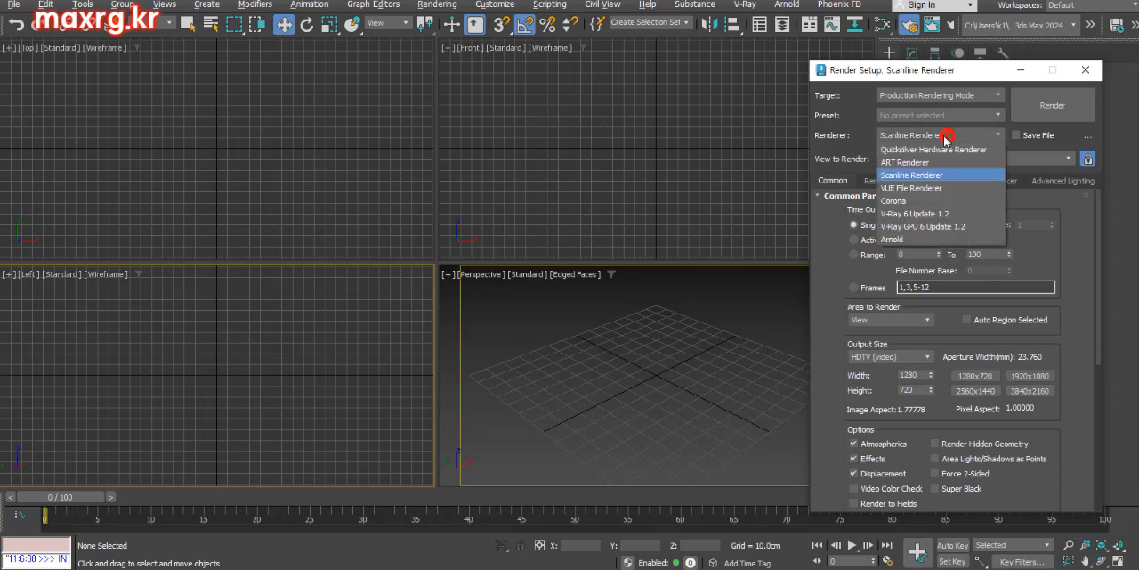
pyautogui.click(931, 221)
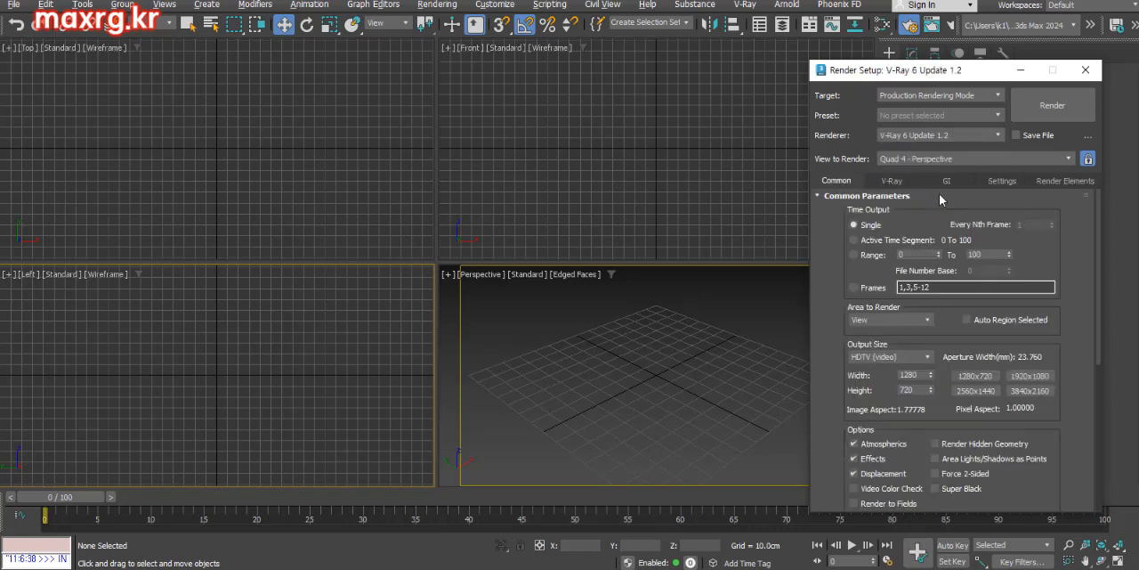
pyautogui.click(955, 134)
pyautogui.click(930, 176)
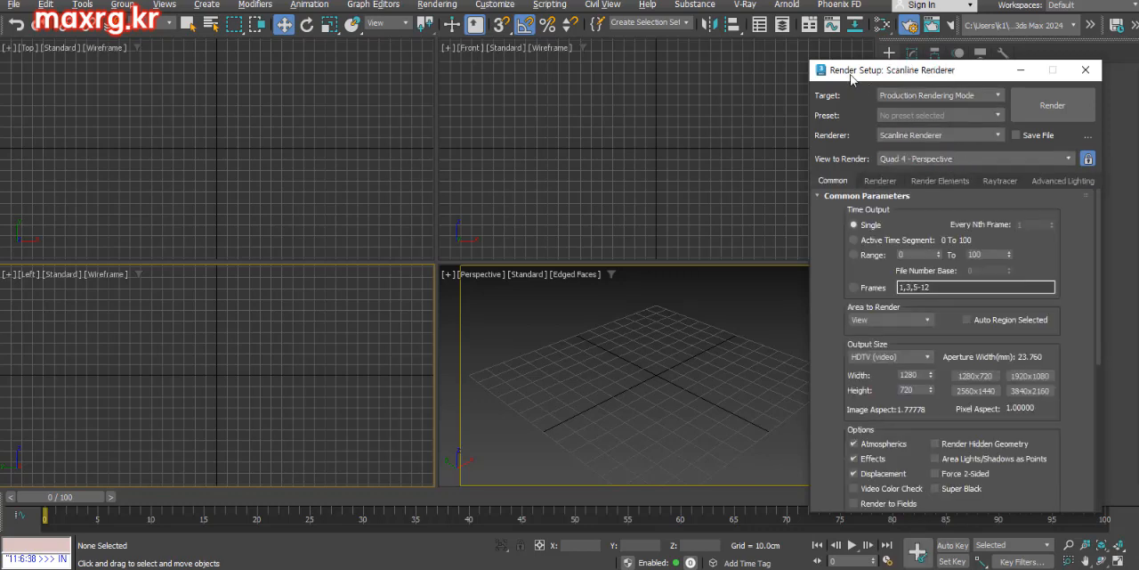
pyautogui.doubleClick(823, 71)
# Create a plane in the Front viewport and set its length to 8.5 cm and width to 5.3 cm
pyautogui.click(973, 222)
pyautogui.moveTo(642, 104); pyautogui.dragTo(675, 137)
pyautogui.click(913, 53)
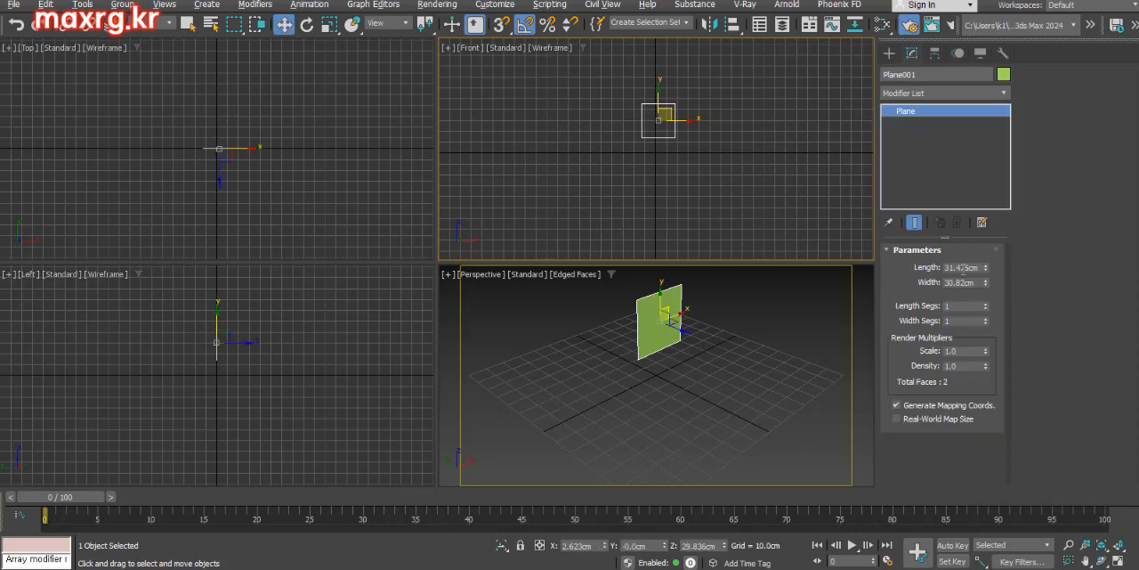
pyautogui.doubleClick(963, 268)
pyautogui.write('8.5')
pyautogui.press('Tab')
pyautogui.write('5.3')
pyautogui.press('Return')
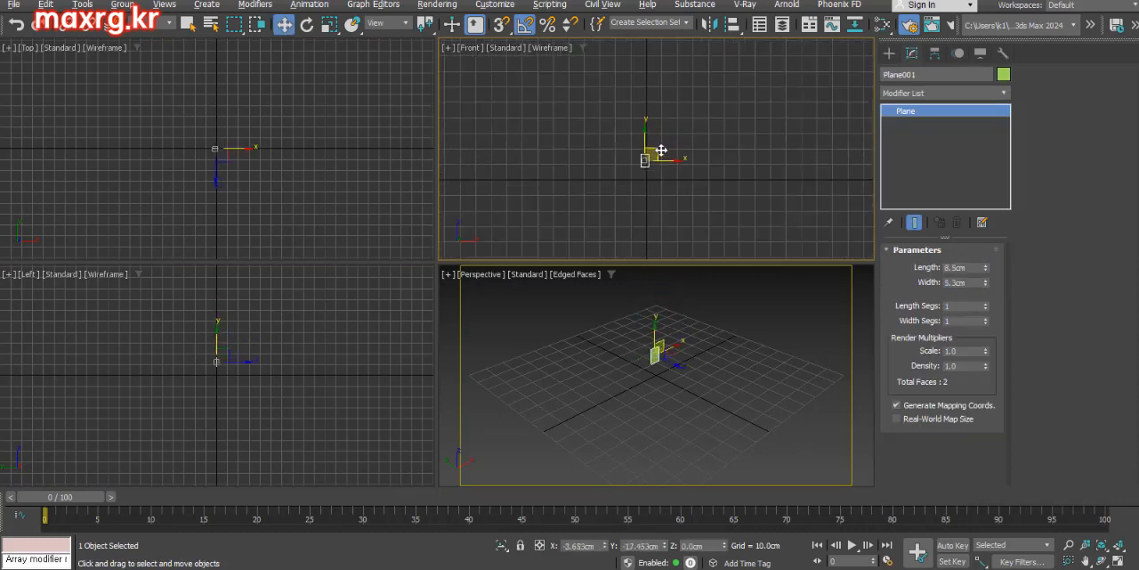
# Render the plane's front side from the maximized Perspective view and dismiss the rendered image
pyautogui.hotkey('alt', 'w')
pyautogui.scroll(4, 383, 301)
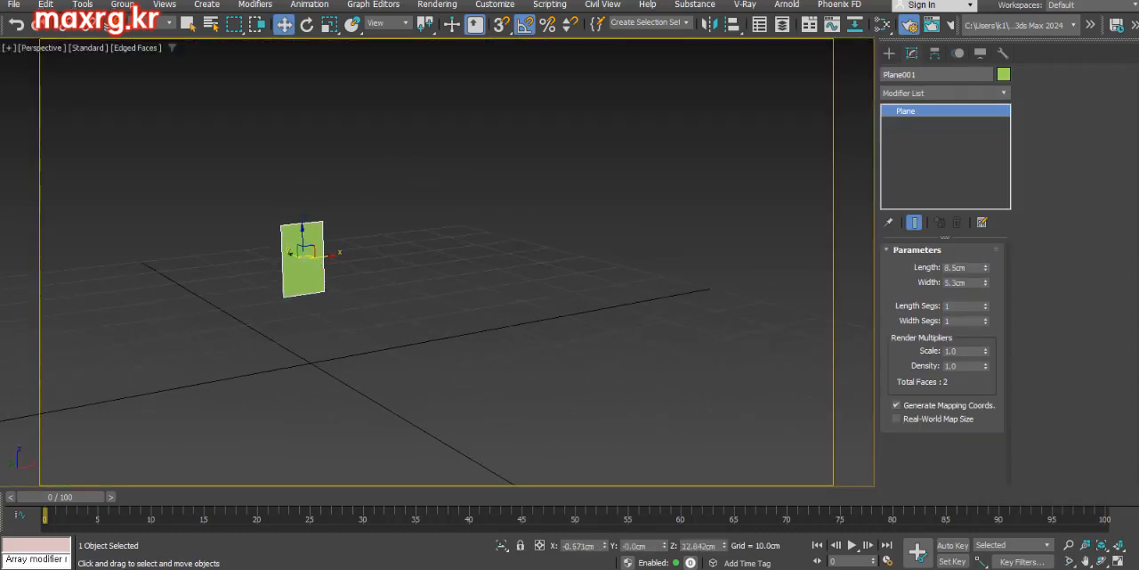
pyautogui.press('F10')
pyautogui.click(947, 96)
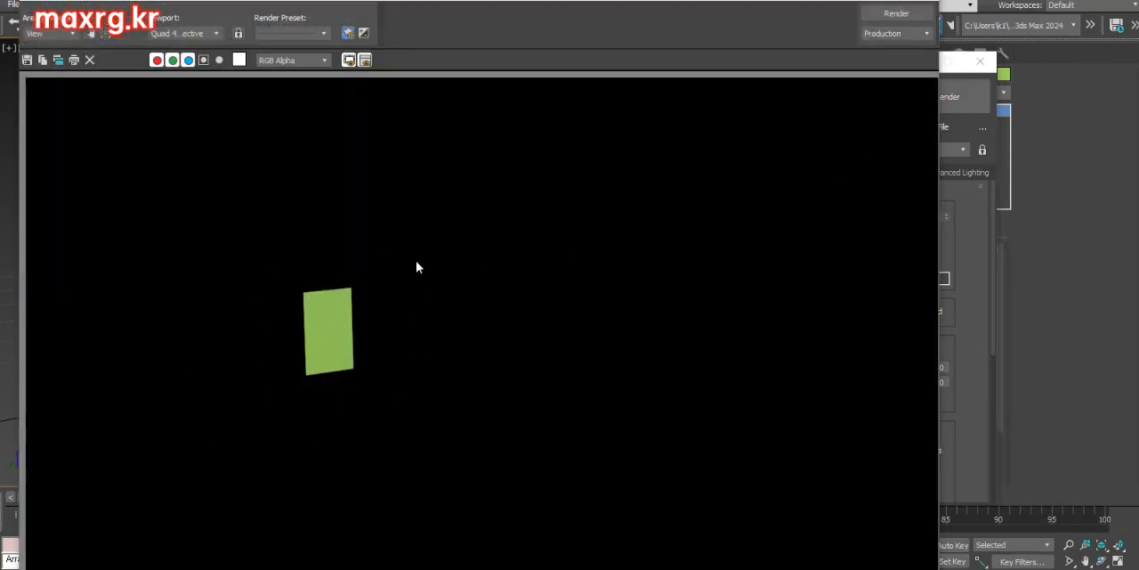
pyautogui.click(923, 1)
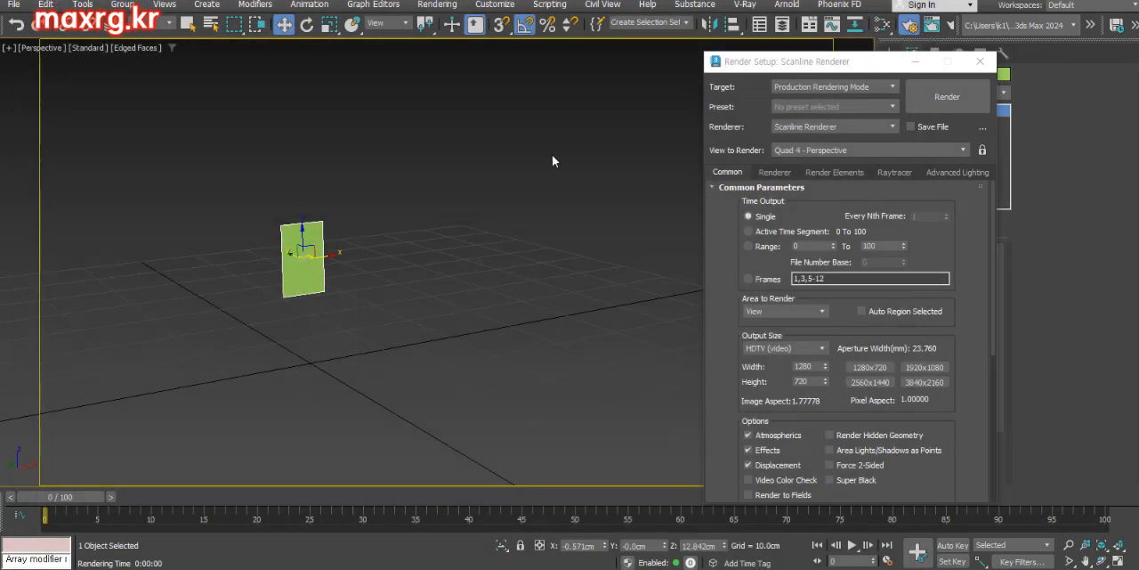
# Render the plane's reverse side in the Perspective view and dismiss the rendered image
pyautogui.keyDown('alt'); pyautogui.moveTo(248, 256); pyautogui.dragTo(452, 280, button='middle'); pyautogui.keyUp('alt')
pyautogui.click(951, 96)
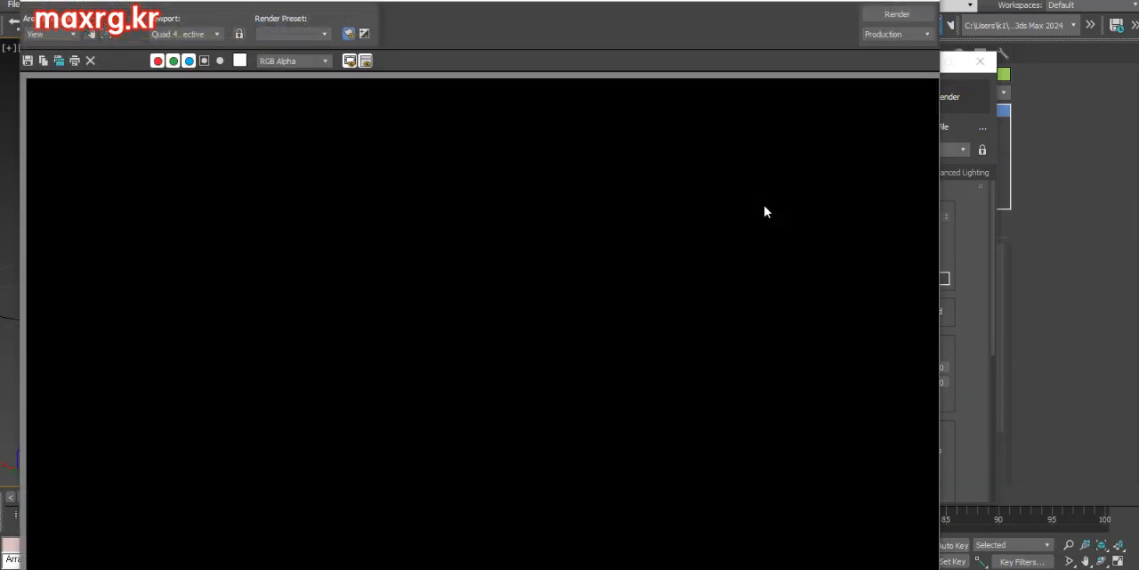
pyautogui.click(928, 3)
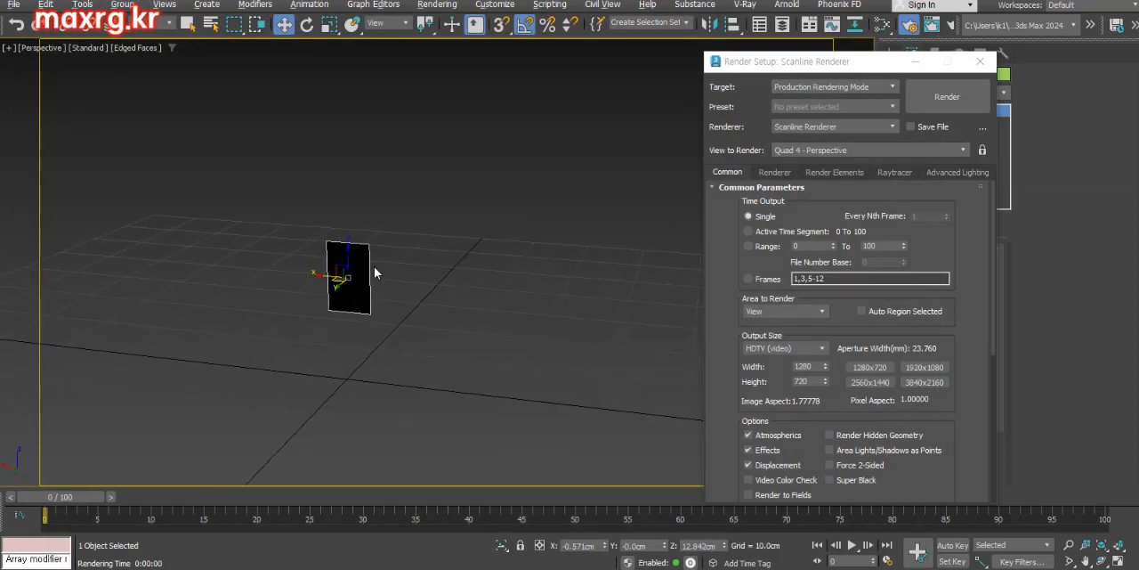
# Enable Backface Cull in the plane's object properties
pyautogui.scroll(5, 361, 278)
pyautogui.keyDown('alt'); pyautogui.moveTo(391, 276); pyautogui.dragTo(330, 238, button='middle'); pyautogui.keyUp('alt')
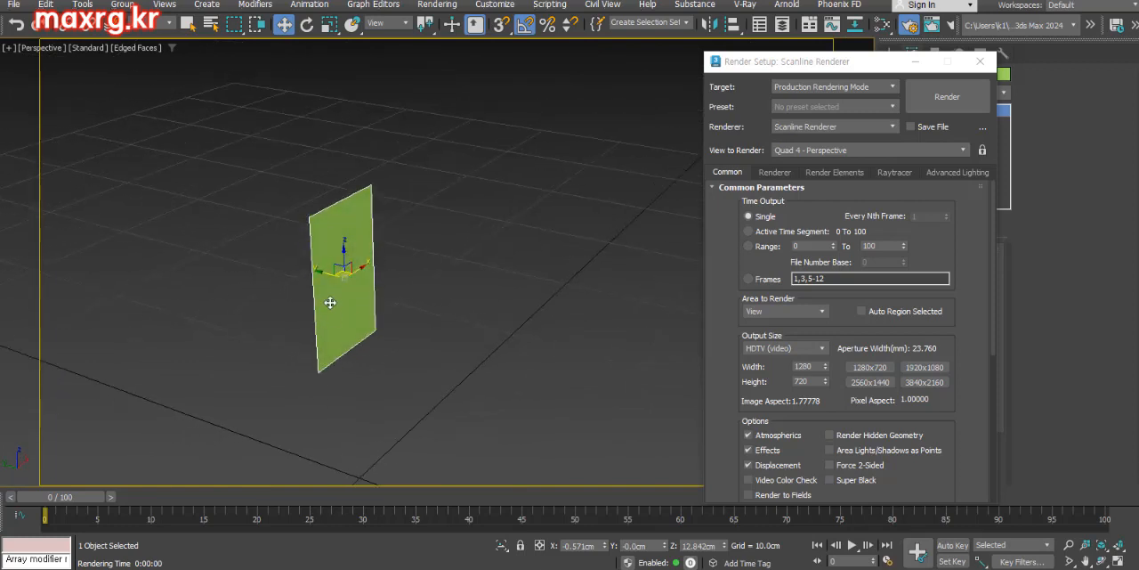
pyautogui.keyDown('alt'); pyautogui.moveTo(295, 302); pyautogui.dragTo(361, 272, button='middle'); pyautogui.keyUp('alt')
pyautogui.rightClick(359, 269)
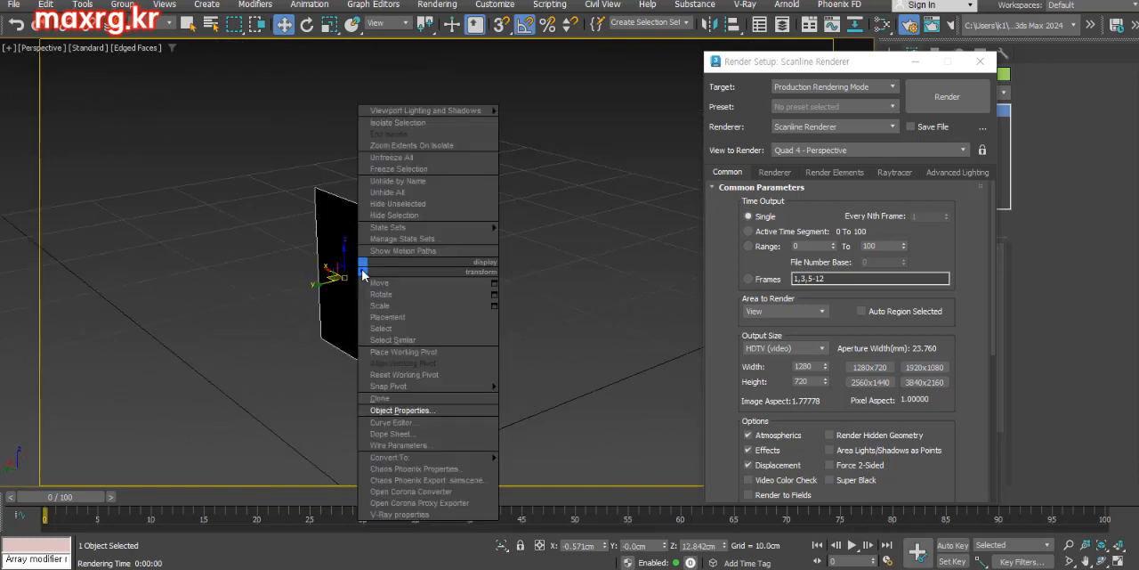
pyautogui.click(391, 410)
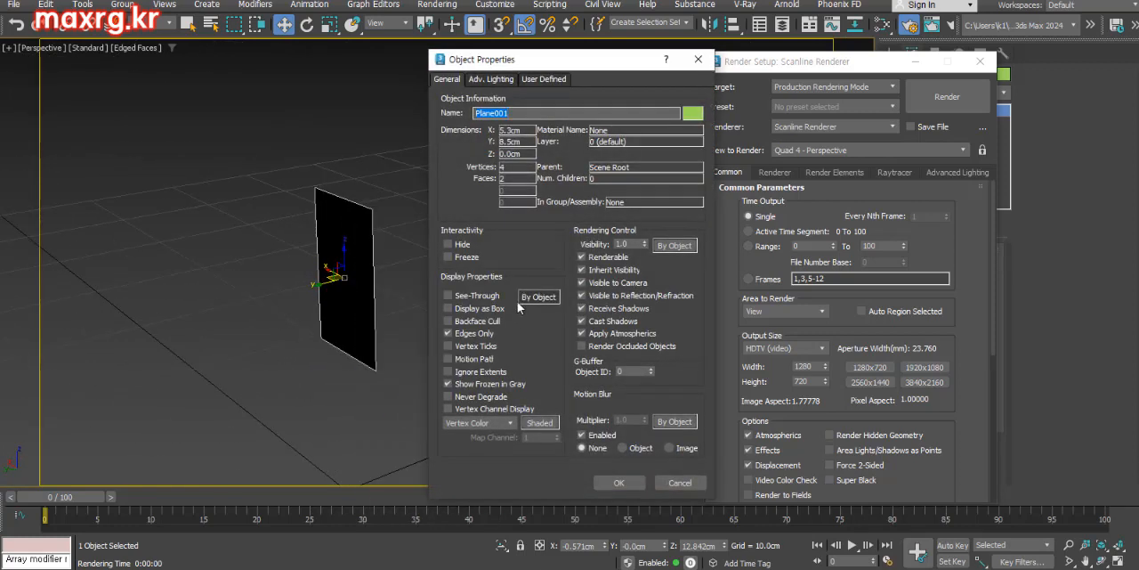
pyautogui.click(449, 321)
pyautogui.click(620, 481)
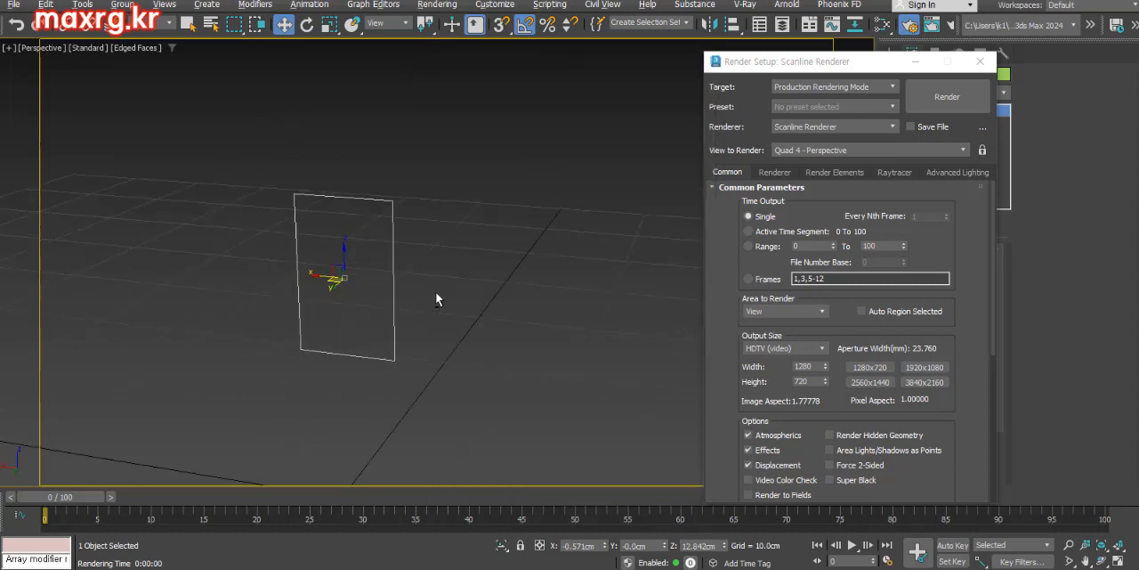
# Check the backface-culled plane from behind in the viewport and in a test render, and close the render settings
pyautogui.keyDown('alt'); pyautogui.moveTo(437, 300); pyautogui.dragTo(468, 300, button='middle'); pyautogui.keyUp('alt')
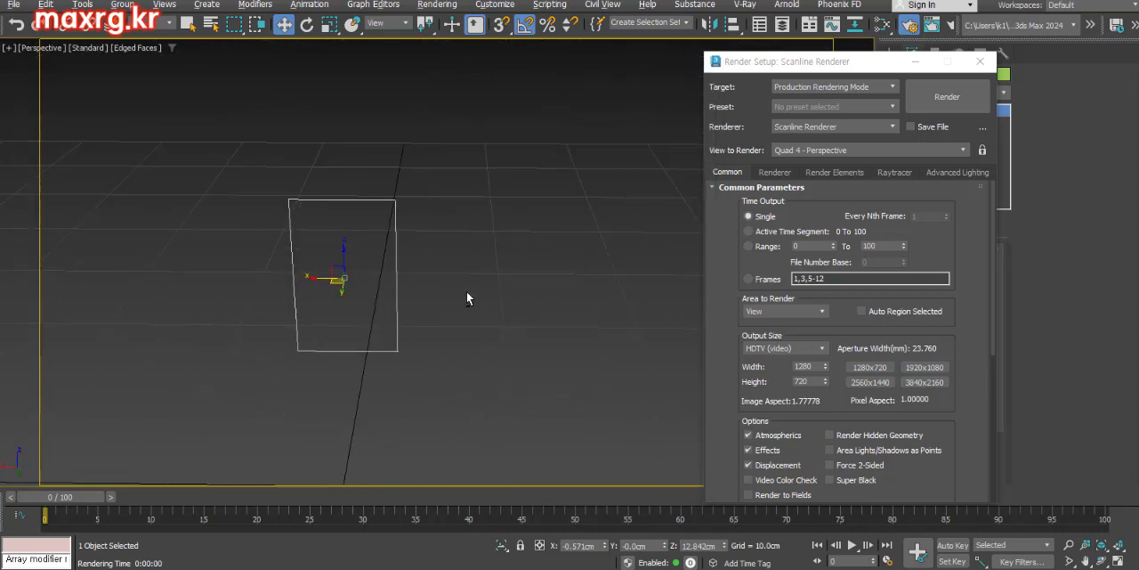
pyautogui.keyDown('alt'); pyautogui.moveTo(329, 305); pyautogui.dragTo(531, 257, button='middle'); pyautogui.keyUp('alt')
pyautogui.click(960, 110)
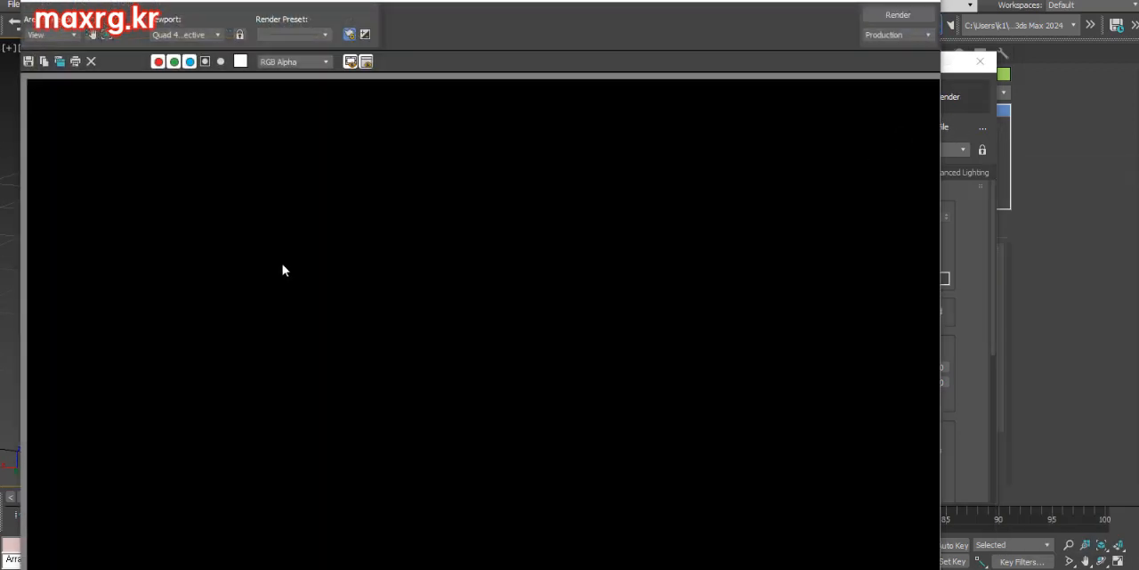
pyautogui.click(924, 1)
pyautogui.keyDown('alt'); pyautogui.moveTo(488, 278); pyautogui.dragTo(434, 306, button='middle'); pyautogui.keyUp('alt')
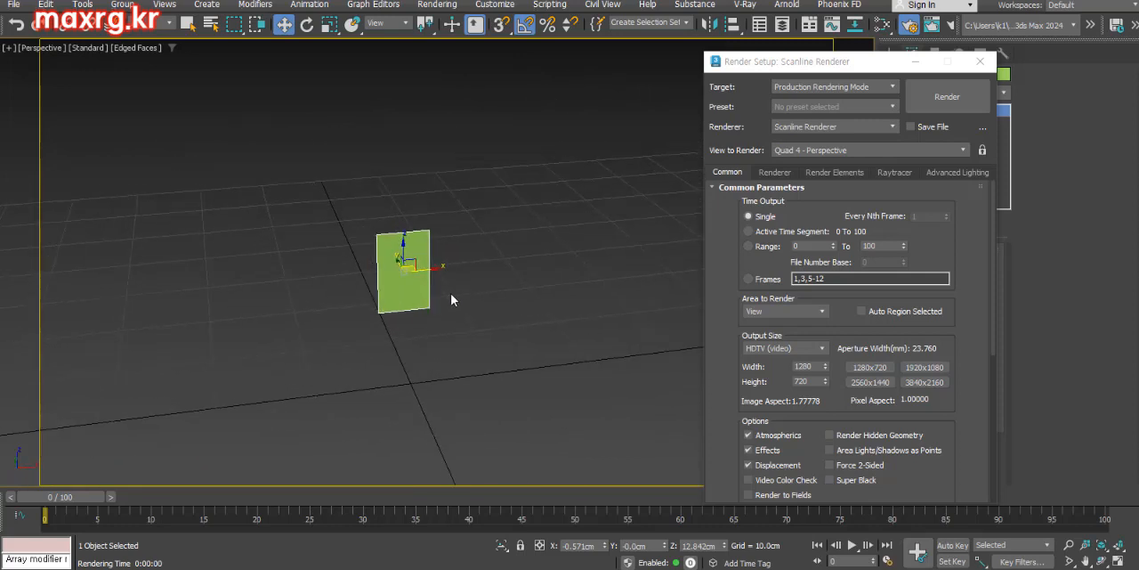
pyautogui.moveTo(838, 67); pyautogui.dragTo(958, 57)
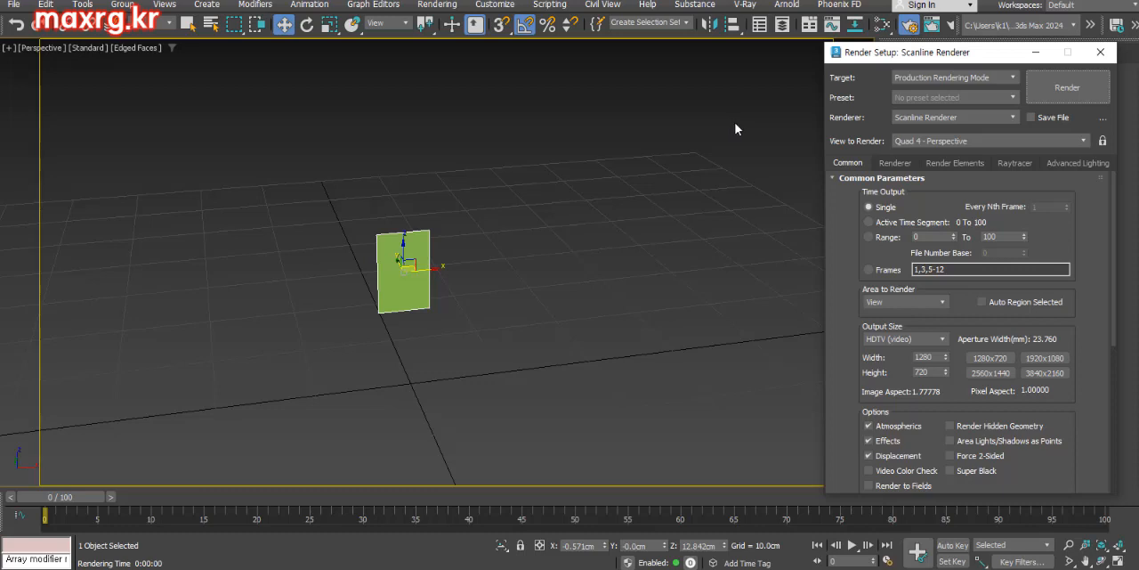
pyautogui.press('F10')
# Add a Double Sided material with its facing and back sub-materials to the Slate Material Editor's node view
pyautogui.press('m')
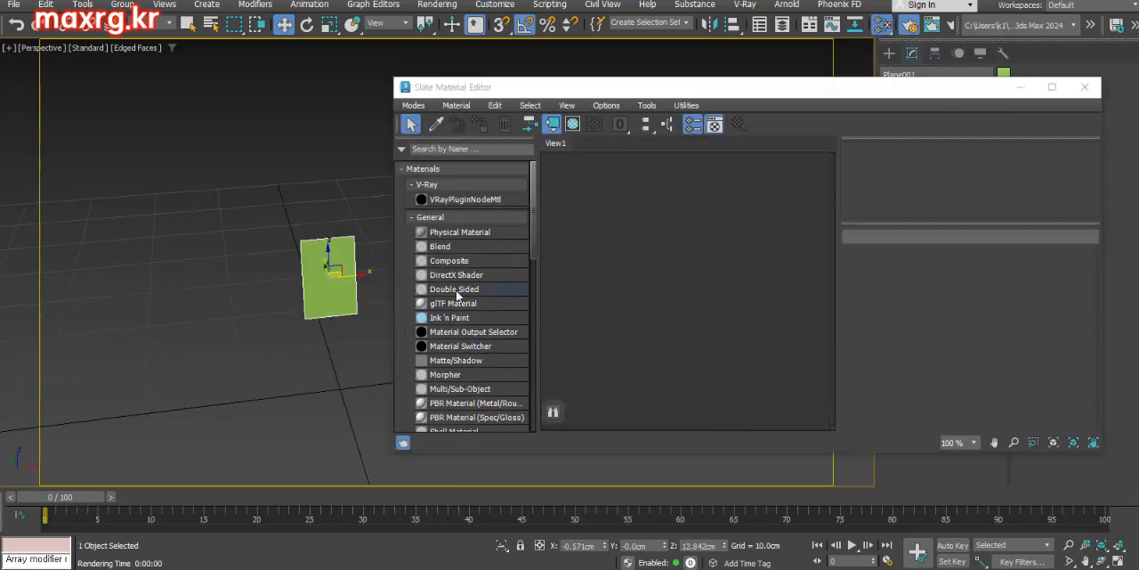
pyautogui.moveTo(457, 294); pyautogui.dragTo(652, 325)
pyautogui.scroll(-5, 686, 303)
pyautogui.scroll(3, 653, 326)
pyautogui.moveTo(678, 343); pyautogui.dragTo(708, 265, button='middle')
pyautogui.click(691, 268)
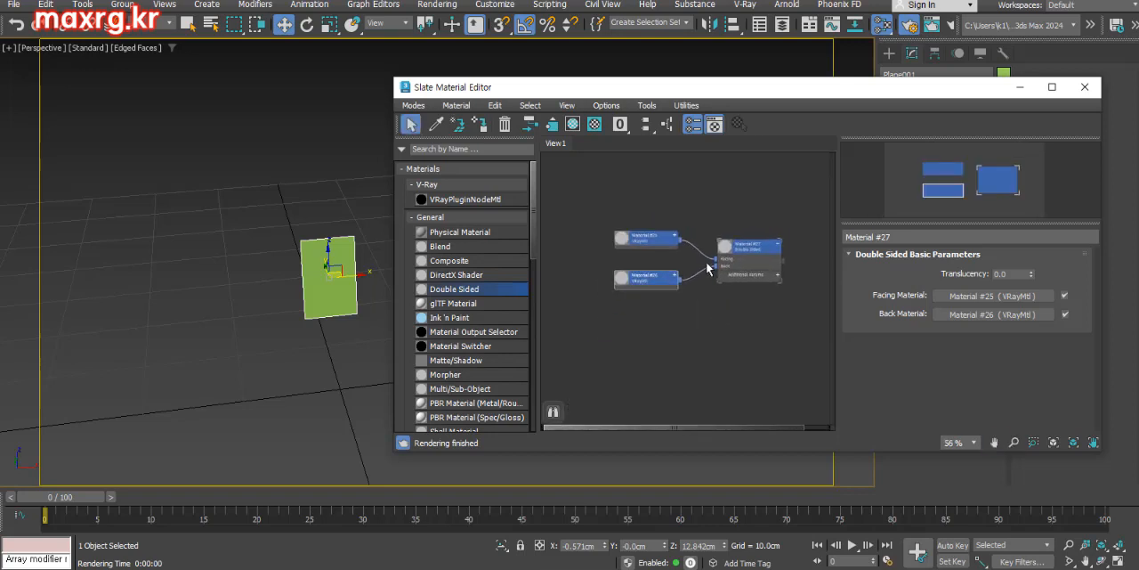
# Bring the two playing card images into the node view as bitmaps, placing the ace of hearts above the red card back
pyautogui.hotkey('alt', 'Tab')
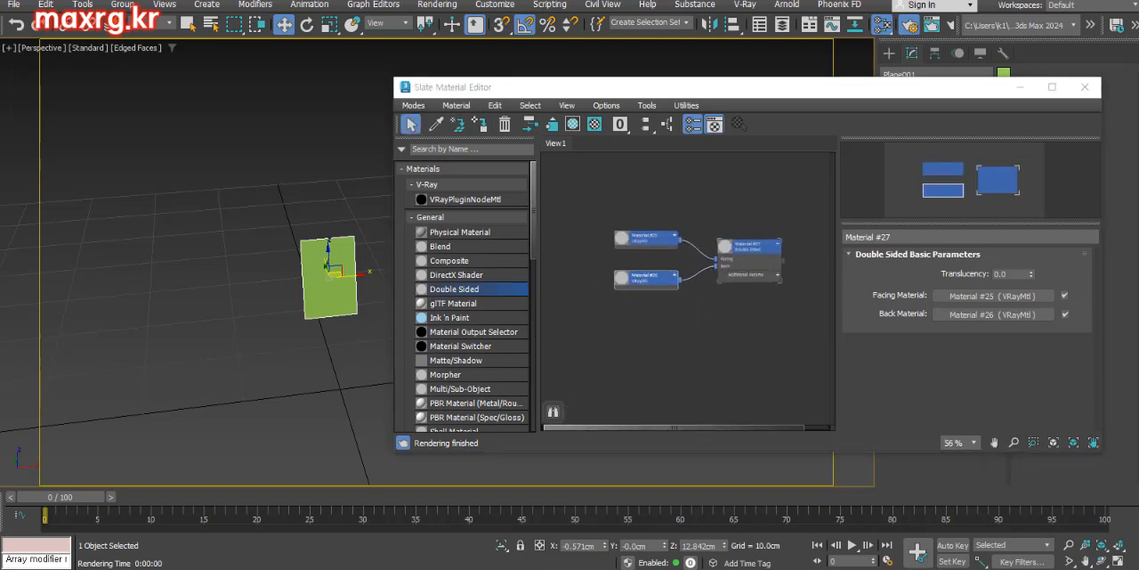
pyautogui.moveTo(623, 269); pyautogui.dragTo(593, 254)
pyautogui.moveTo(610, 256); pyautogui.dragTo(669, 289, button='middle')
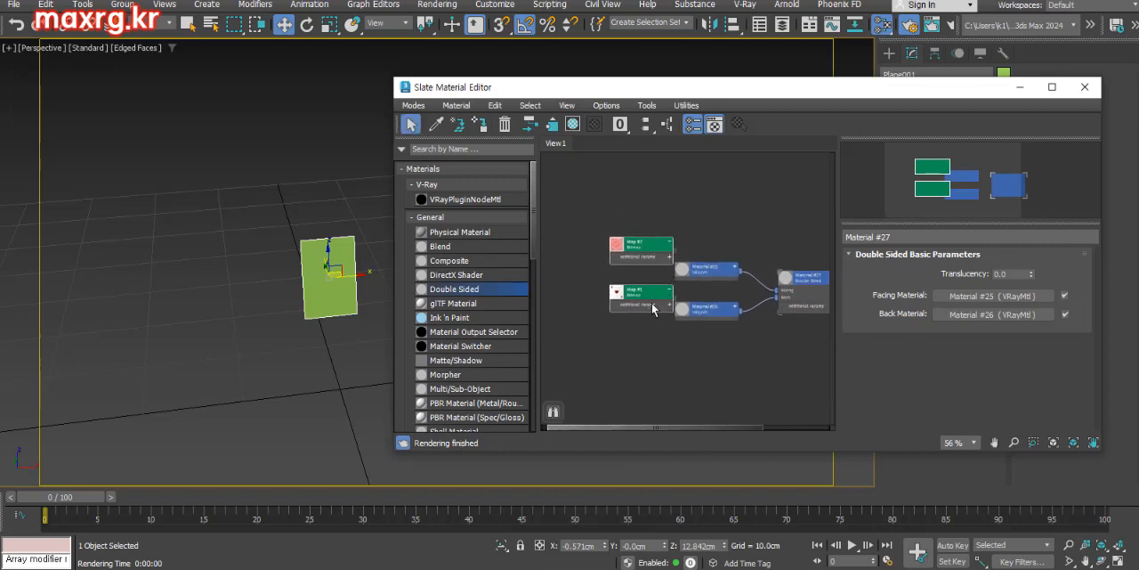
pyautogui.scroll(1, 653, 284)
pyautogui.moveTo(653, 287); pyautogui.dragTo(630, 263)
pyautogui.moveTo(646, 239); pyautogui.dragTo(623, 309)
pyautogui.moveTo(662, 310); pyautogui.dragTo(646, 315, button='middle')
pyautogui.scroll(7, 792, 298)
pyautogui.keyDown('alt'); pyautogui.moveTo(249, 343); pyautogui.dragTo(298, 356, button='middle'); pyautogui.keyUp('alt')
pyautogui.moveTo(746, 300); pyautogui.dragTo(769, 302)
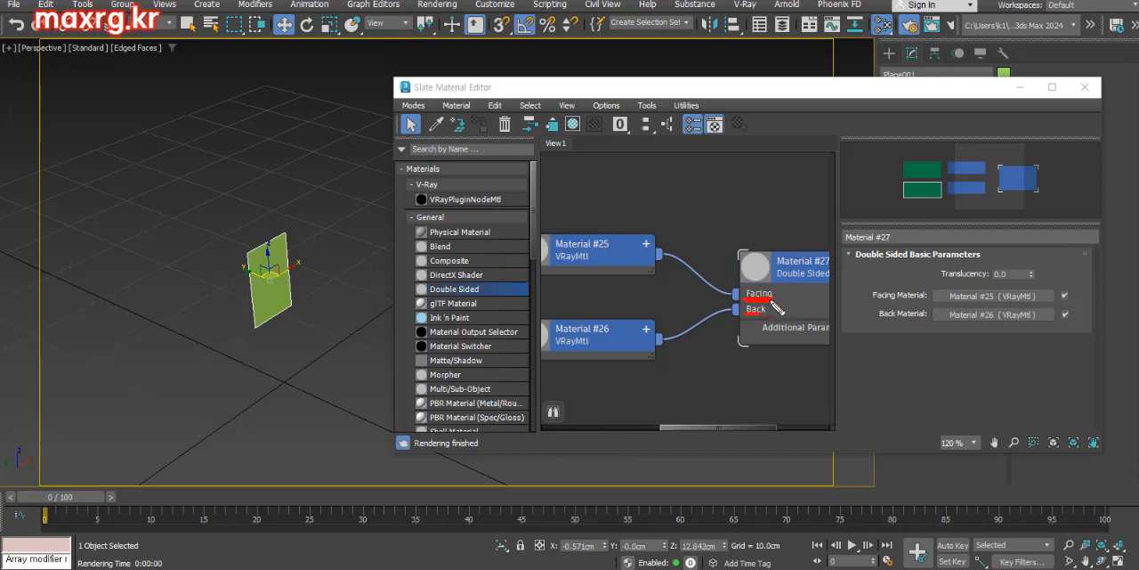
pyautogui.moveTo(260, 257)
pyautogui.mouseDown()
pyautogui.moveTo(267, 325)
pyautogui.moveTo(283, 314)
pyautogui.mouseUp()
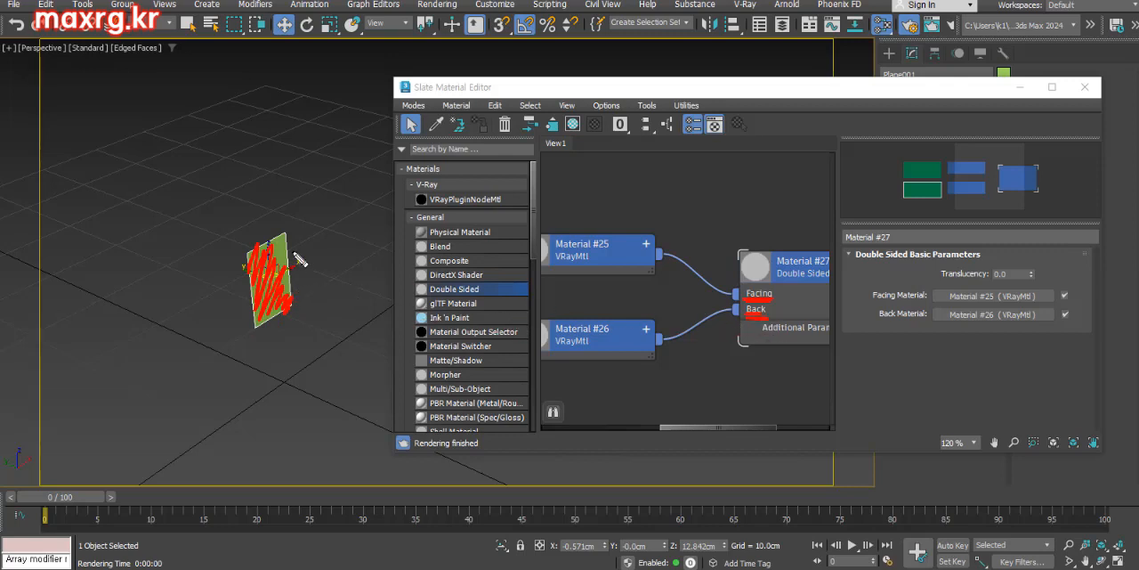
pyautogui.moveTo(299, 231)
pyautogui.mouseDown()
pyautogui.moveTo(228, 228)
pyautogui.moveTo(267, 247)
pyautogui.mouseUp()
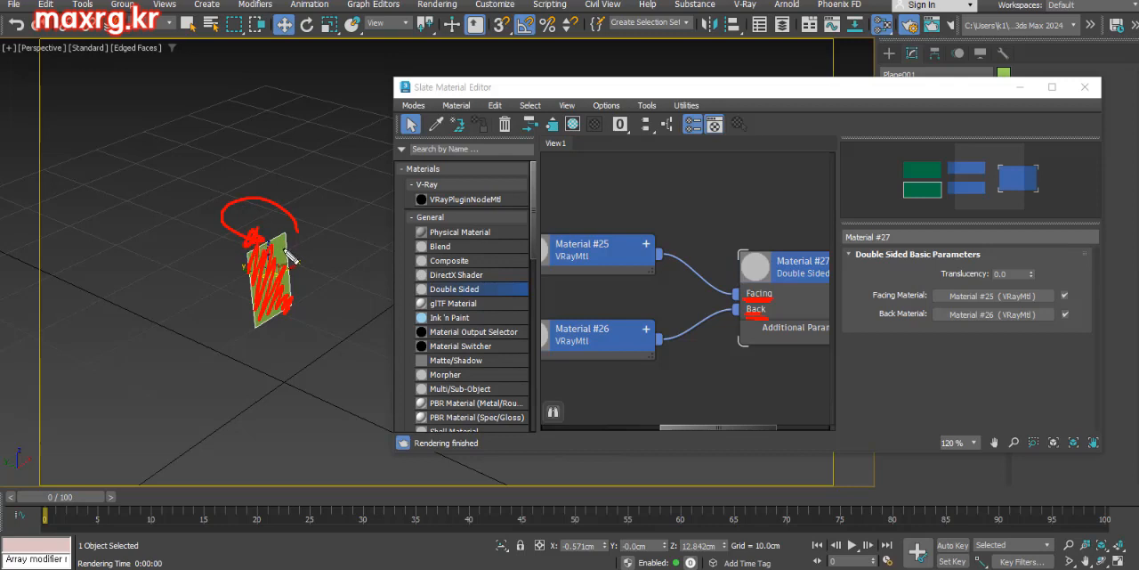
# Connect the ace of hearts bitmap to the facing VRayMtl and the red card back bitmap to the back VRayMtl
pyautogui.scroll(-4, 658, 295)
pyautogui.moveTo(683, 289); pyautogui.dragTo(682, 347)
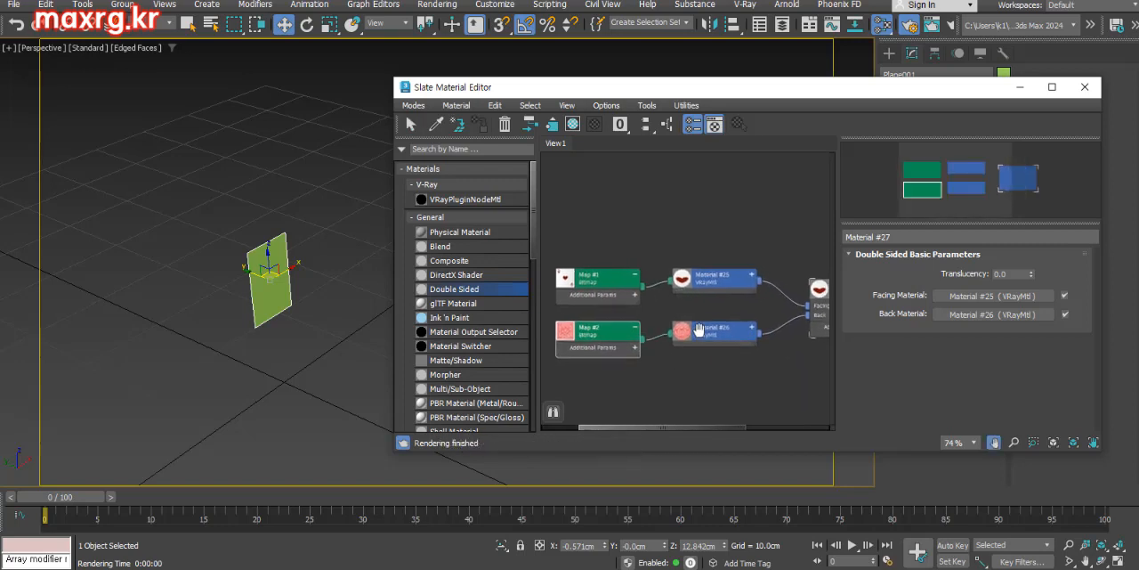
pyautogui.scroll(4, 264, 298)
pyautogui.keyDown('alt'); pyautogui.moveTo(263, 298); pyautogui.dragTo(249, 287, button='middle'); pyautogui.keyUp('alt')
pyautogui.moveTo(607, 292); pyautogui.dragTo(552, 334, button='middle')
pyautogui.doubleClick(674, 300)
pyautogui.scroll(-1, 698, 314)
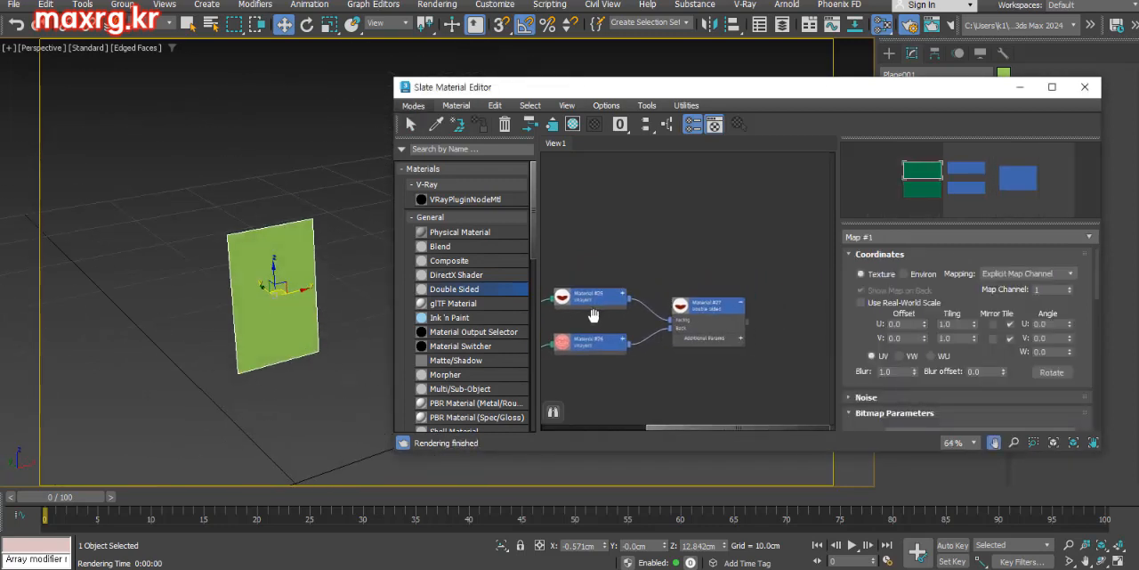
# Assign the Double Sided material to the selected plane and show the ace bitmap on that material in the viewport
pyautogui.doubleClick(708, 312)
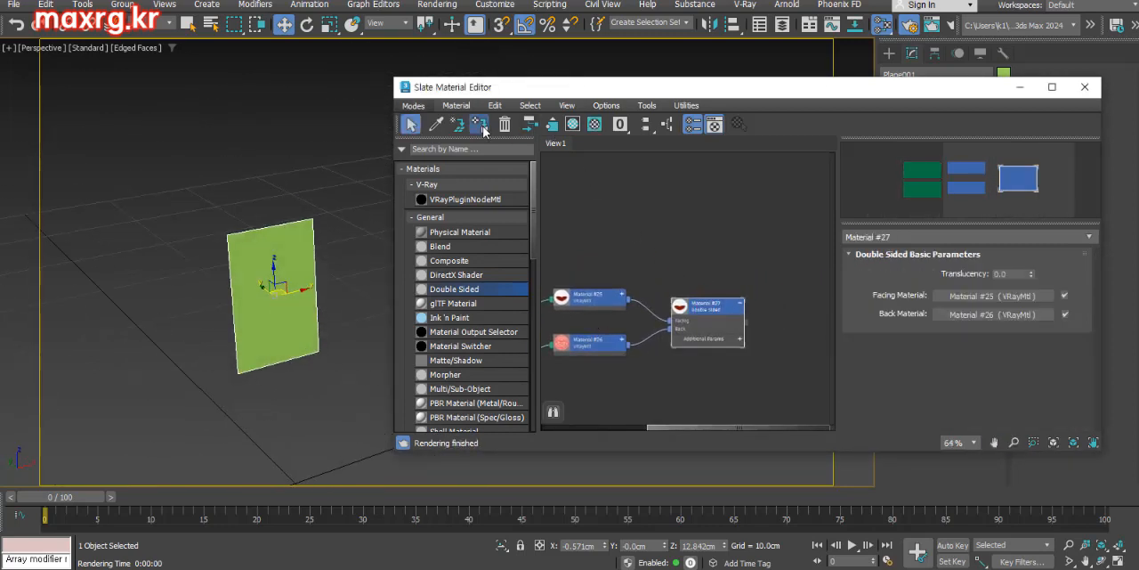
pyautogui.moveTo(623, 321); pyautogui.dragTo(728, 324, button='middle')
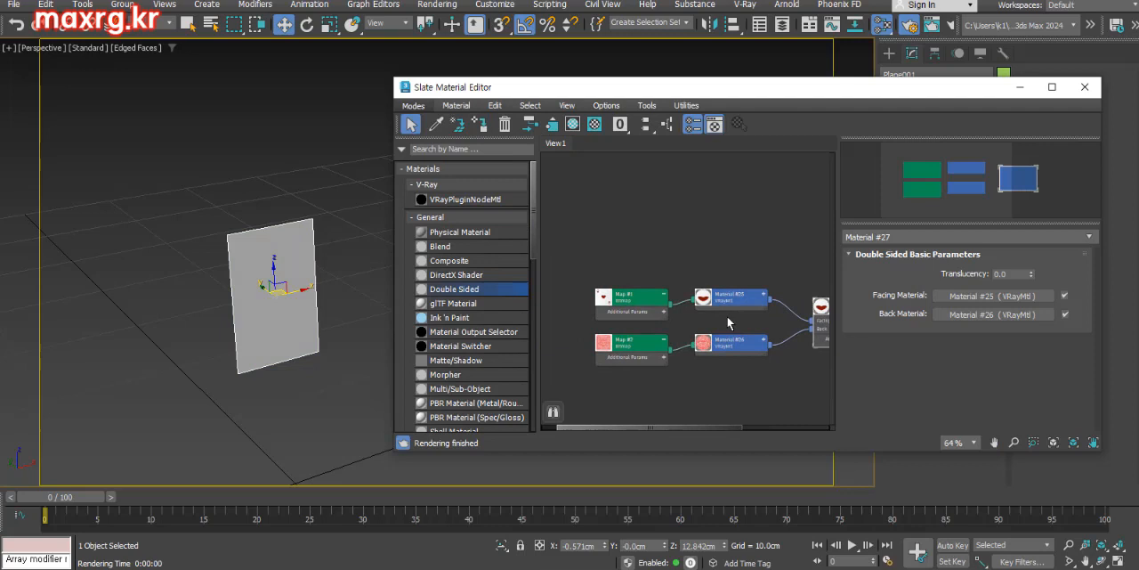
pyautogui.click(642, 303)
pyautogui.rightClick(642, 301)
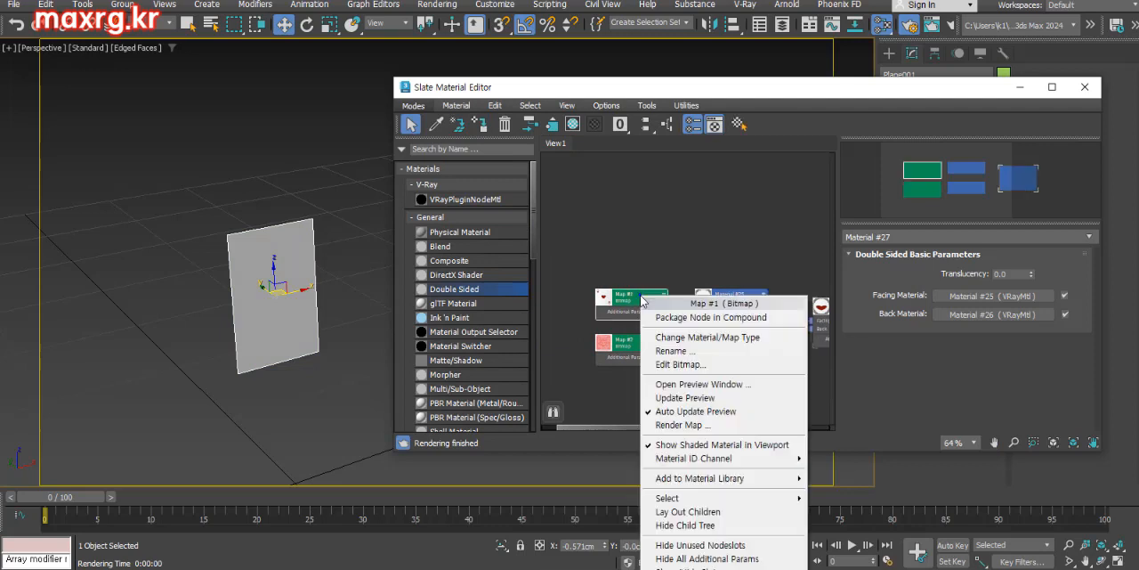
pyautogui.click(698, 445)
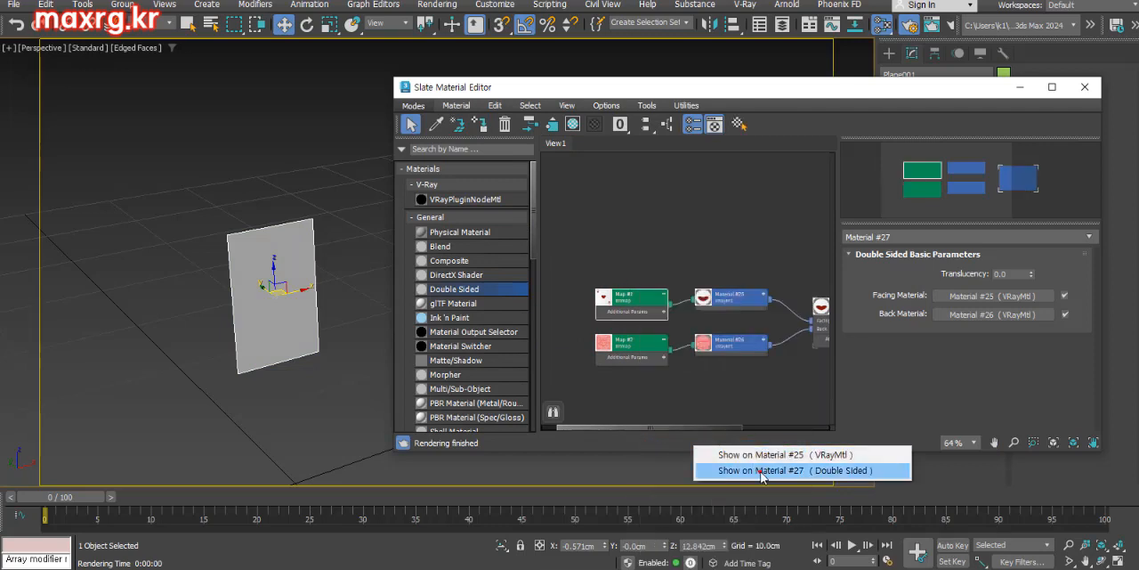
pyautogui.click(762, 471)
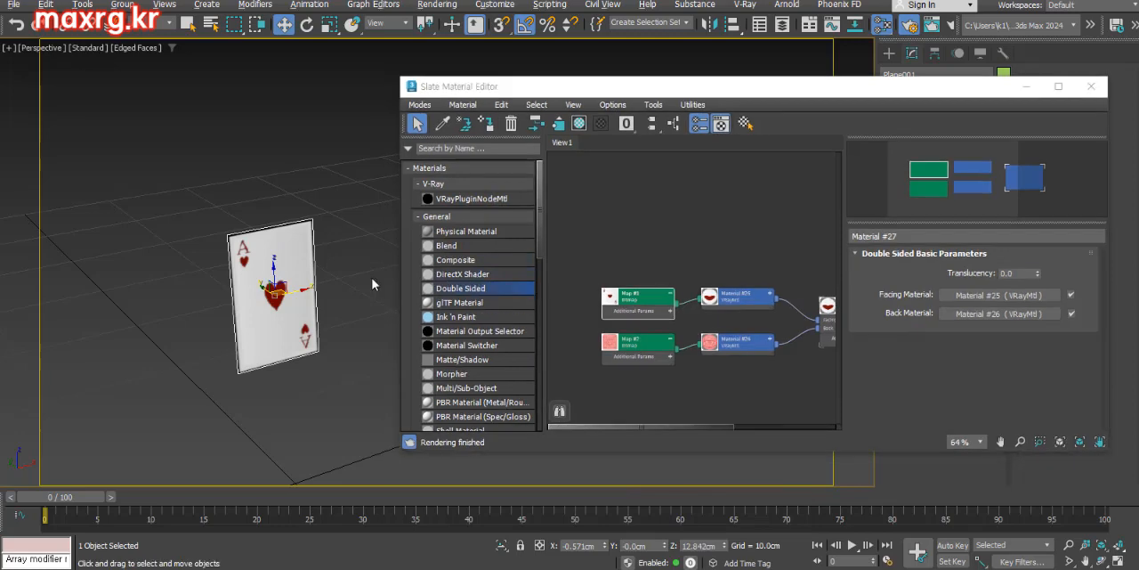
# Turn off Backface Cull in the card plane's object properties and inspect the card from its reverse side
pyautogui.keyDown('alt'); pyautogui.moveTo(373, 278); pyautogui.dragTo(307, 303, button='middle'); pyautogui.keyUp('alt')
pyautogui.rightClick(305, 308)
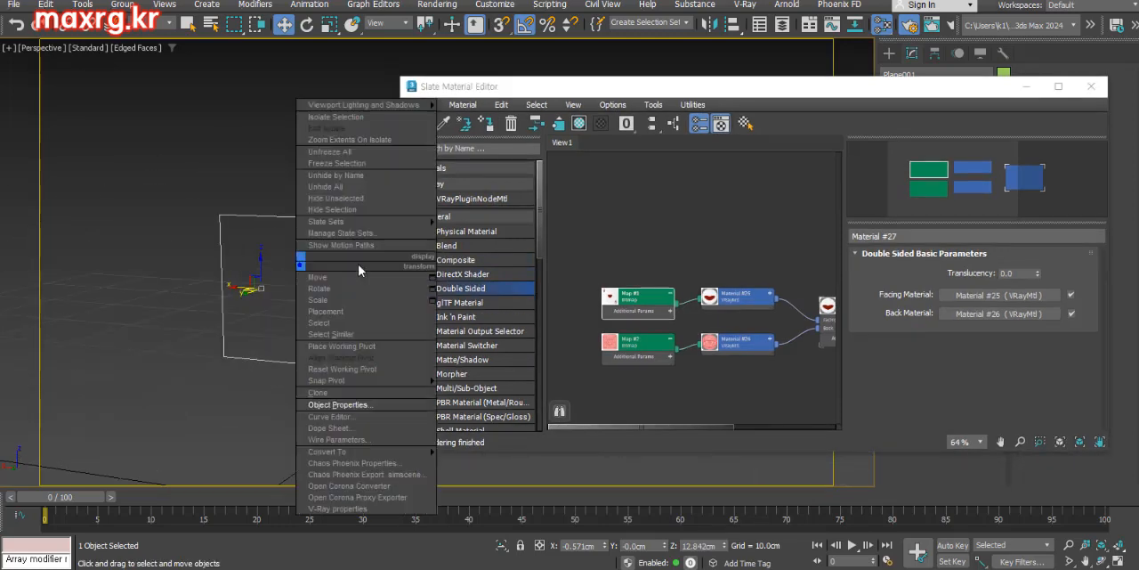
pyautogui.click(409, 374)
pyautogui.click(477, 321)
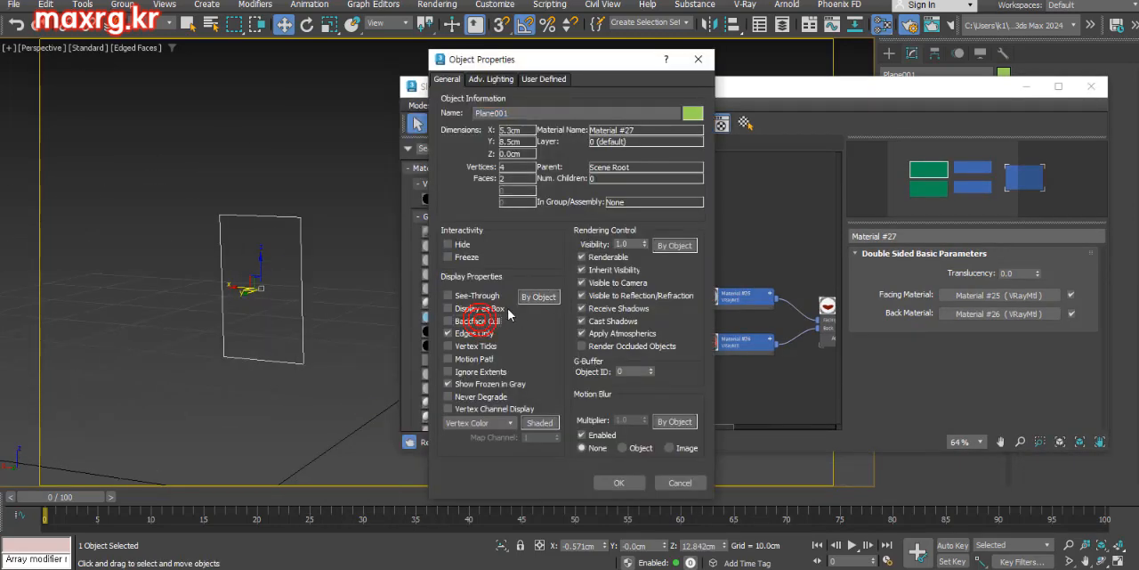
pyautogui.click(615, 482)
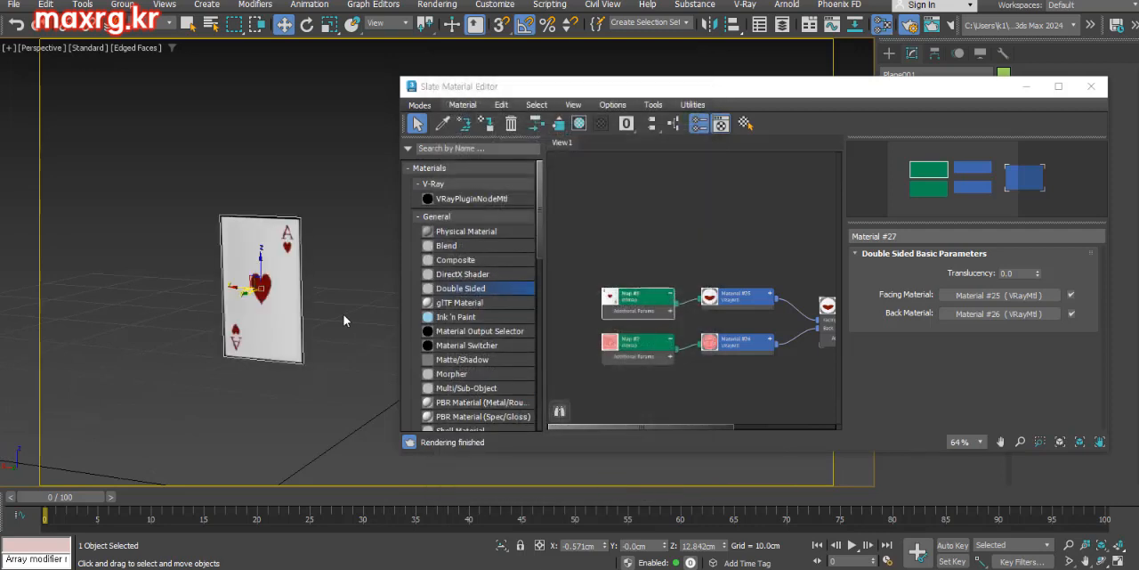
pyautogui.moveTo(343, 315); pyautogui.dragTo(337, 307, button='middle')
pyautogui.scroll(3, 315, 307)
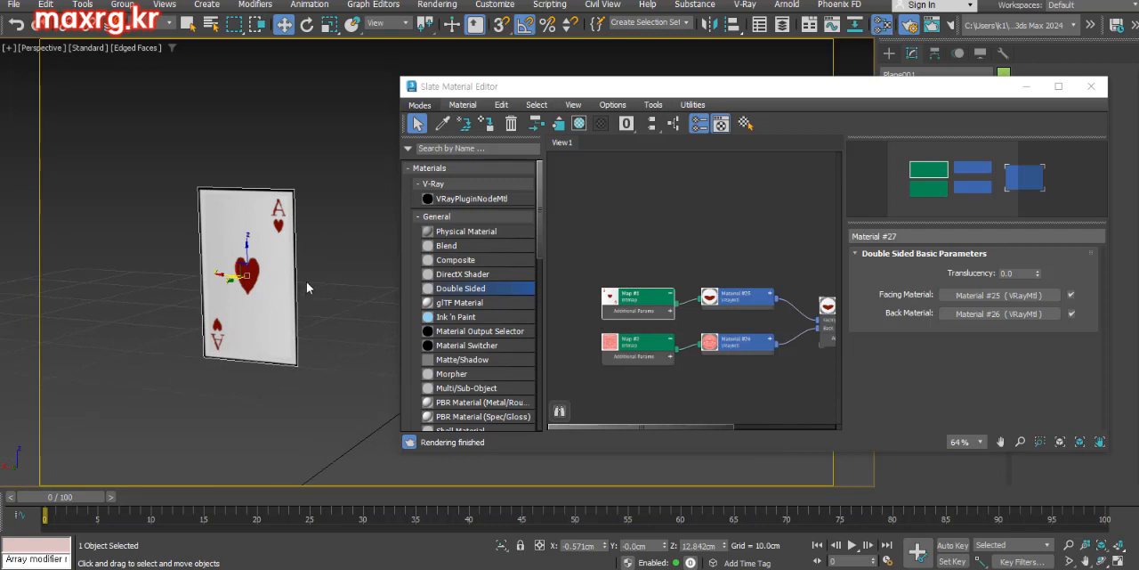
# Render the card from its face side and from its reverse side with the Scanline Renderer
pyautogui.moveTo(306, 281); pyautogui.dragTo(229, 310, button='middle')
pyautogui.press('F10')
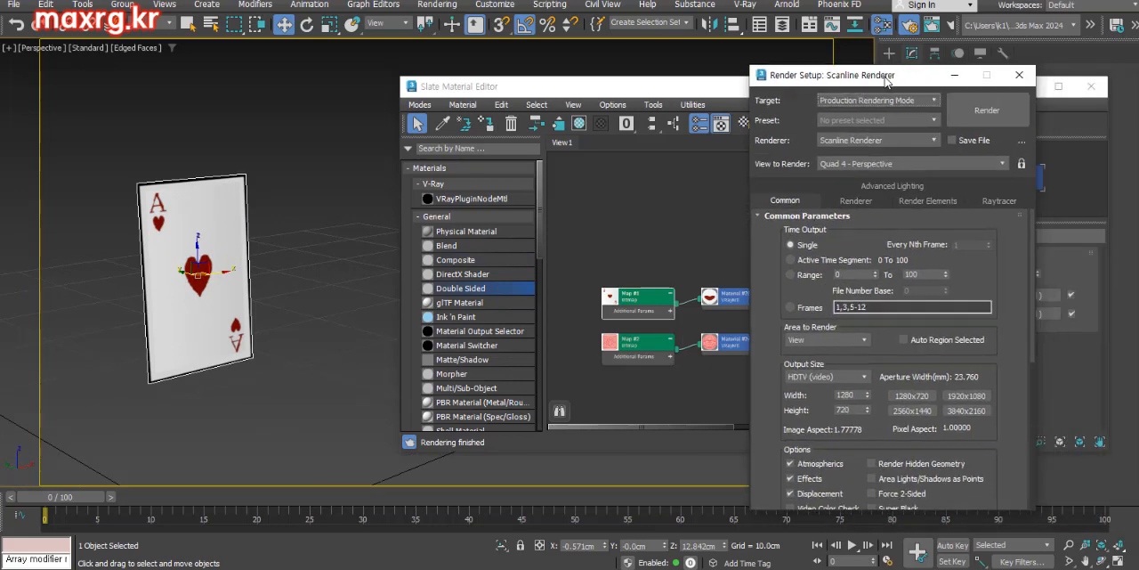
pyautogui.click(942, 108)
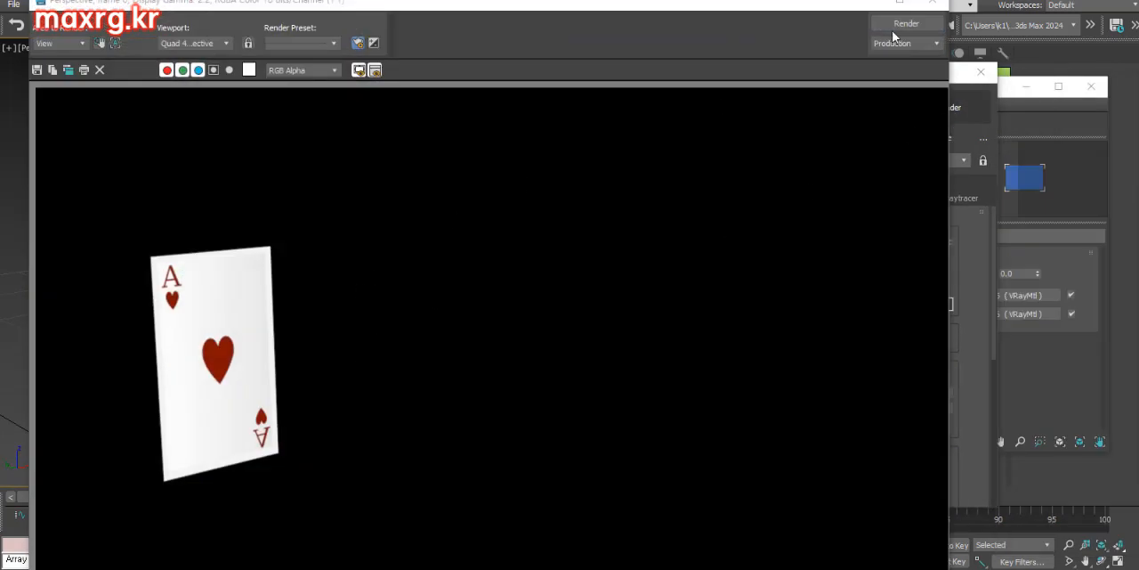
pyautogui.click(932, 2)
pyautogui.keyDown('alt'); pyautogui.moveTo(191, 298); pyautogui.dragTo(334, 285, button='middle'); pyautogui.keyUp('alt')
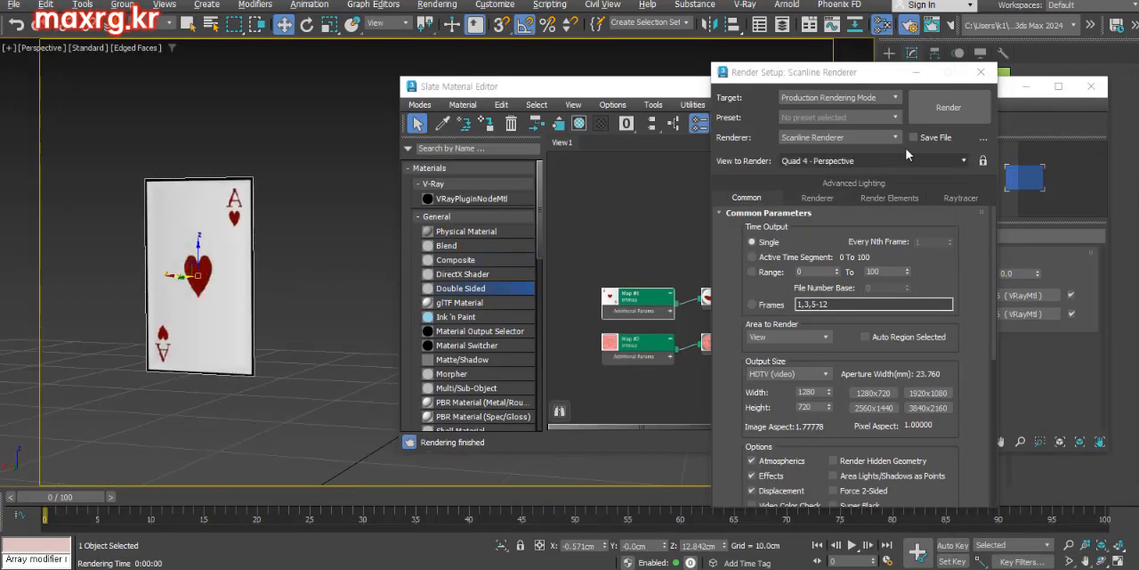
pyautogui.click(945, 109)
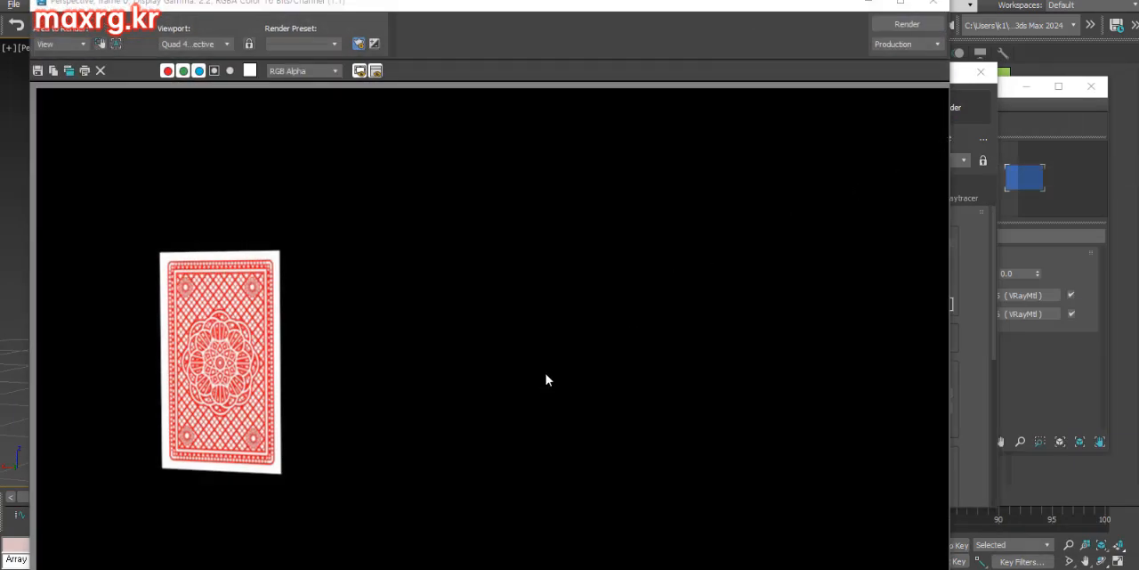
pyautogui.click(932, 2)
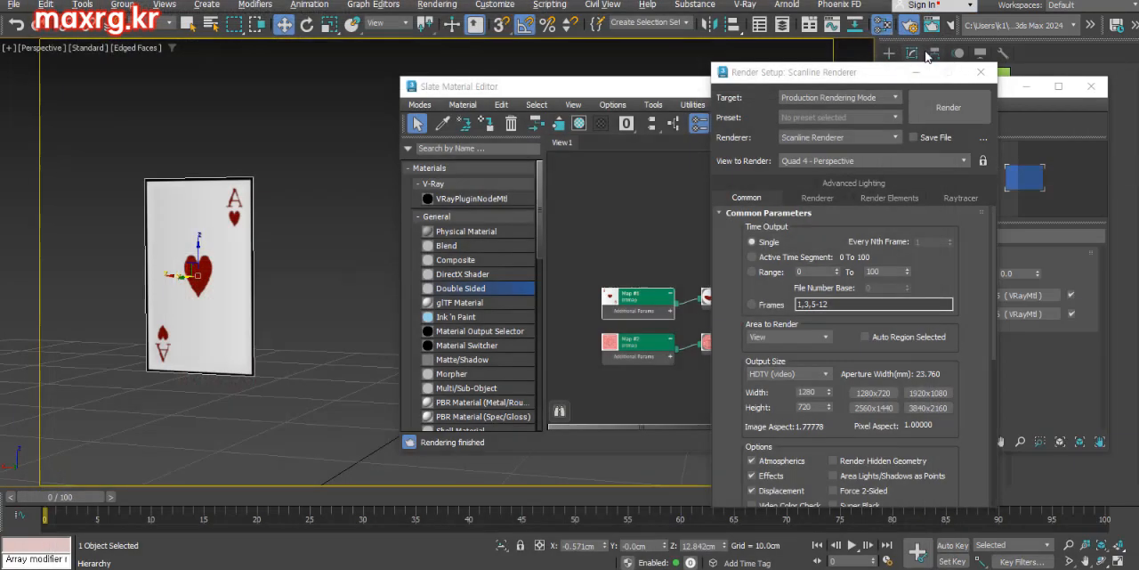
# Show the red card back bitmap on the Double Sided material in the viewport
pyautogui.moveTo(843, 79); pyautogui.dragTo(1091, 72)
pyautogui.moveTo(183, 298)
pyautogui.keyDown('alt'); pyautogui.mouseDown(button='middle')
pyautogui.moveTo(244, 300)
pyautogui.moveTo(202, 283)
pyautogui.moveTo(237, 309)
pyautogui.moveTo(176, 314)
pyautogui.mouseUp(button='middle'); pyautogui.keyUp('alt')
pyautogui.keyDown('alt'); pyautogui.moveTo(234, 288); pyautogui.dragTo(212, 293, button='middle'); pyautogui.keyUp('alt')
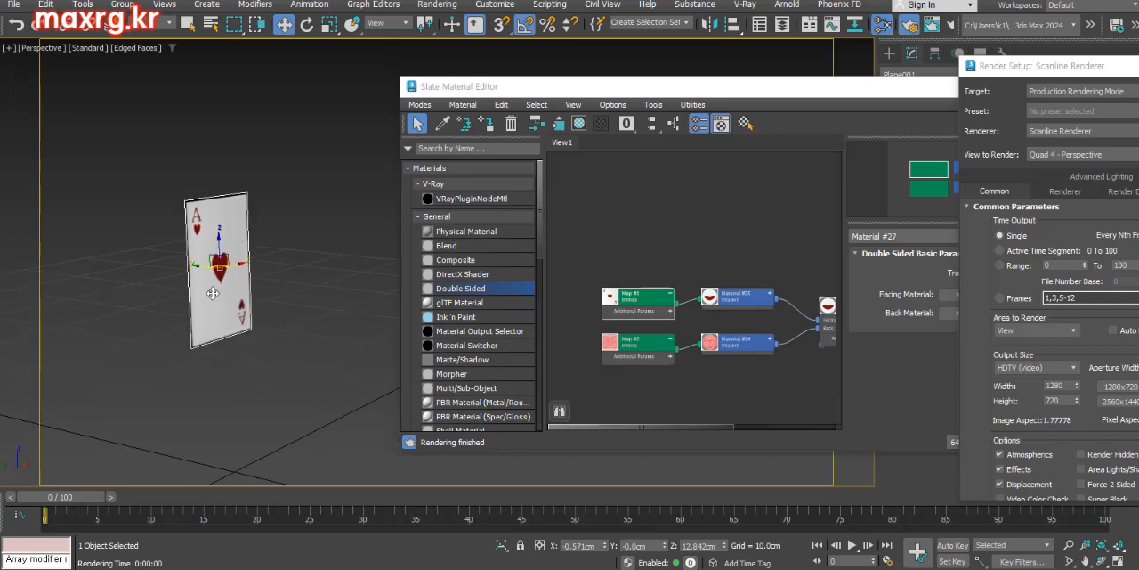
pyautogui.moveTo(628, 314); pyautogui.dragTo(634, 274, button='middle')
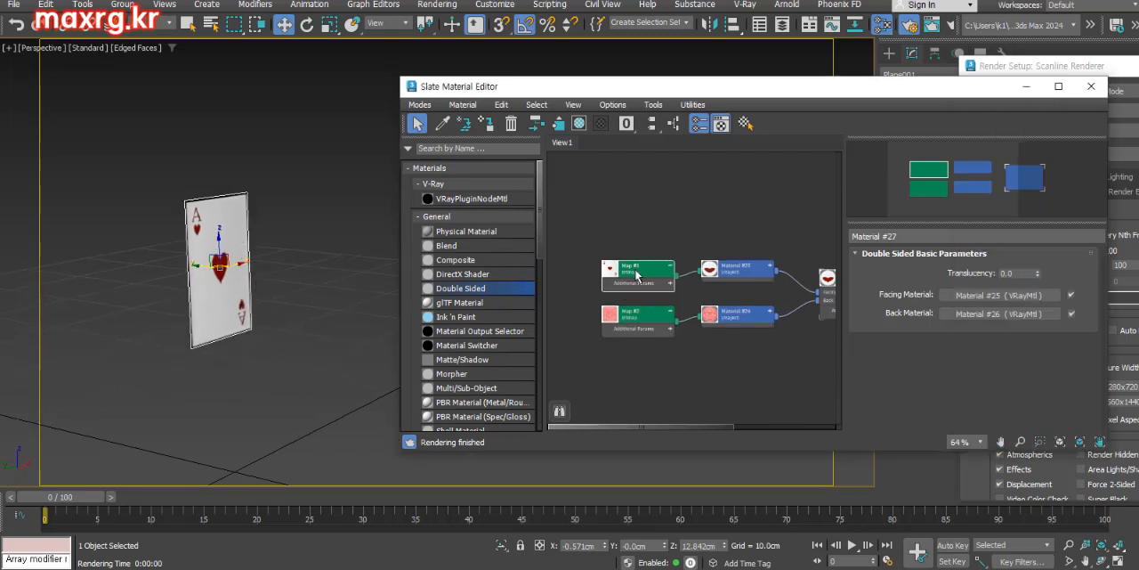
pyautogui.click(640, 321)
pyautogui.rightClick(642, 322)
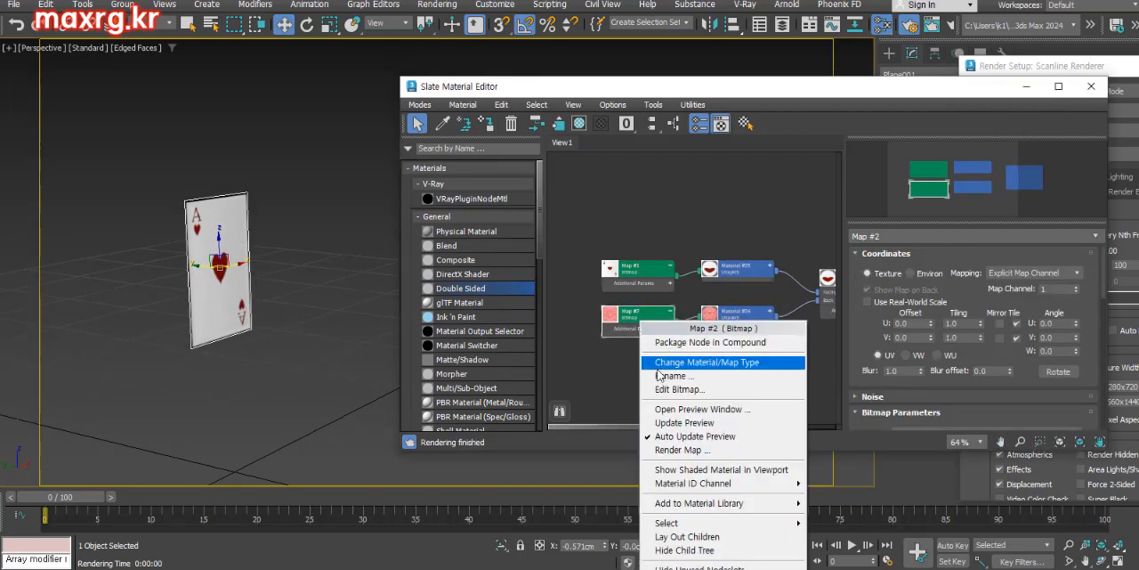
pyautogui.click(708, 470)
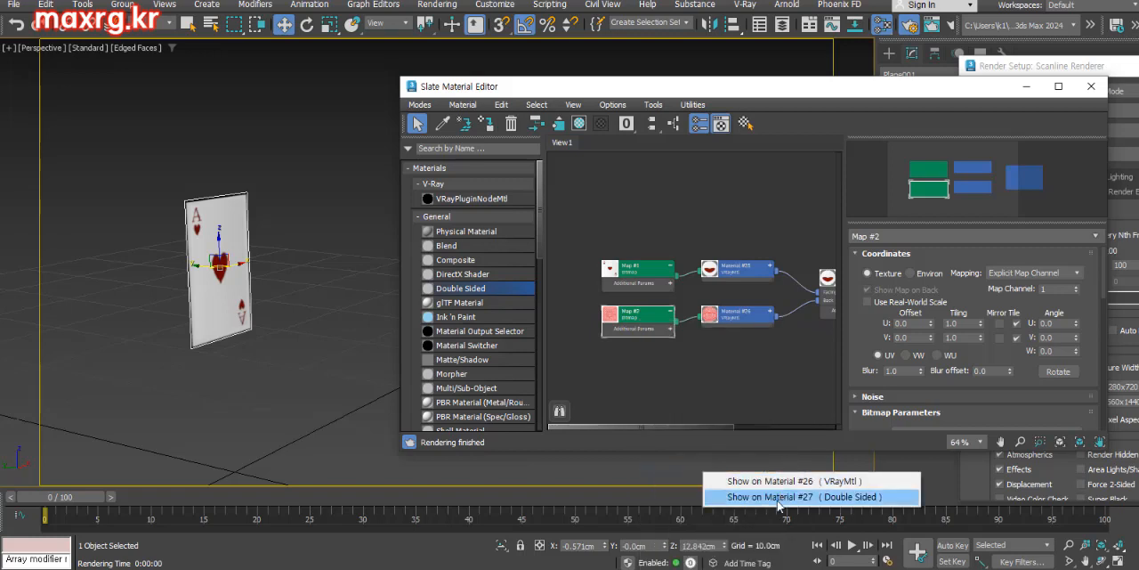
pyautogui.click(784, 497)
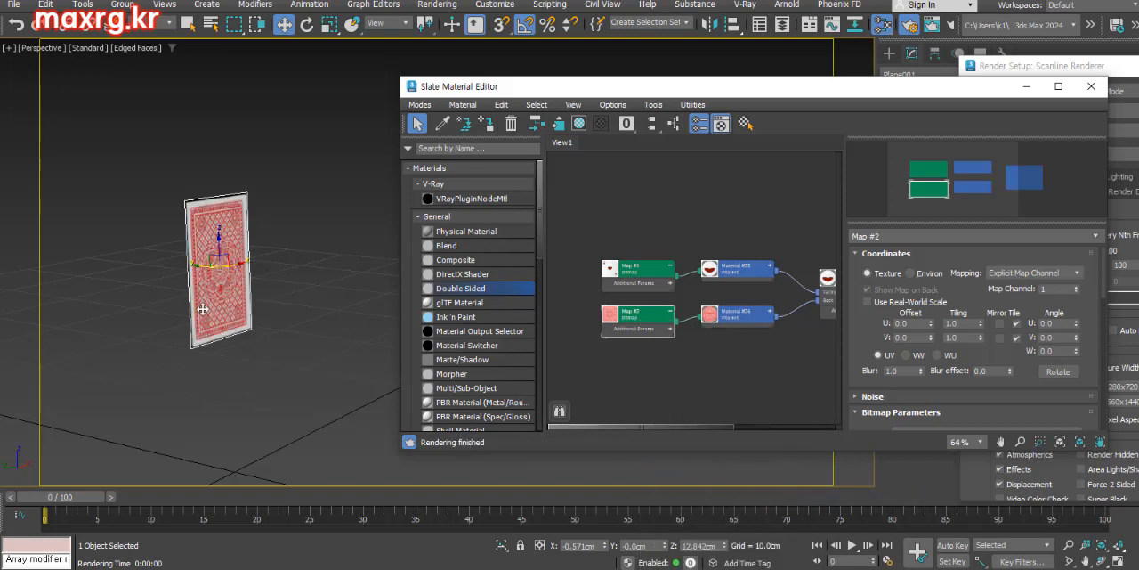
# Render both sides of the card again with the red back bitmap displayed in the viewport
pyautogui.keyDown('alt'); pyautogui.moveTo(214, 272); pyautogui.dragTo(230, 270, button='middle'); pyautogui.keyUp('alt')
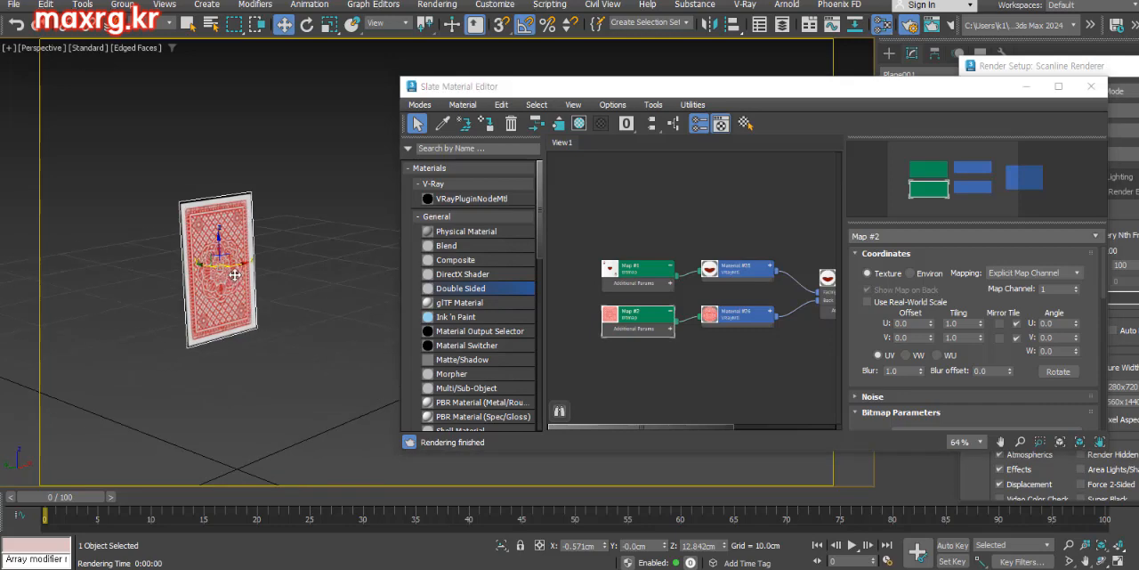
pyautogui.click(1080, 71)
pyautogui.moveTo(1080, 71); pyautogui.dragTo(739, 53)
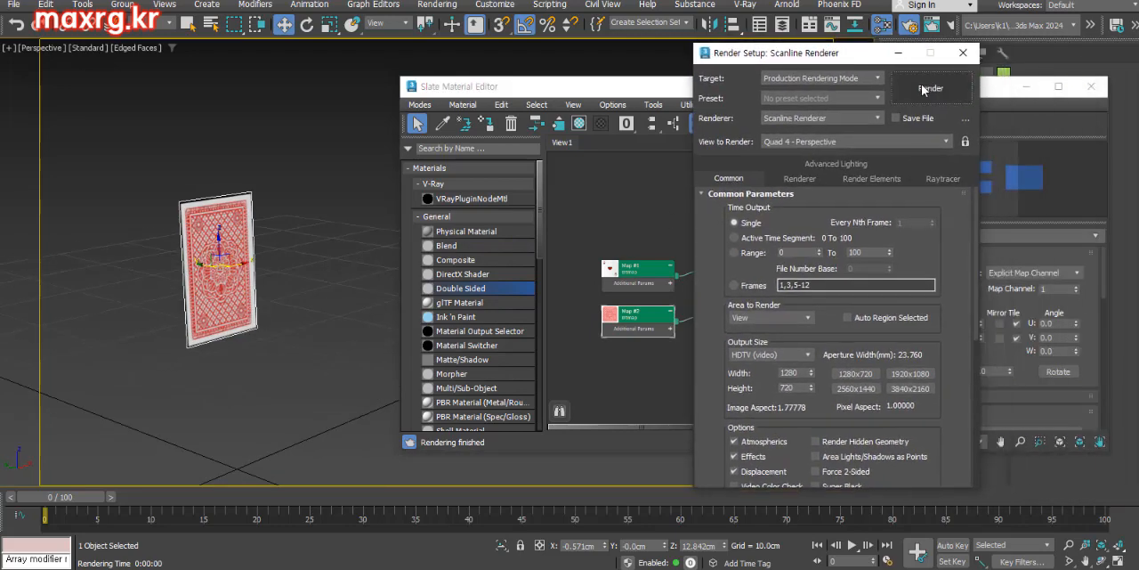
pyautogui.click(921, 84)
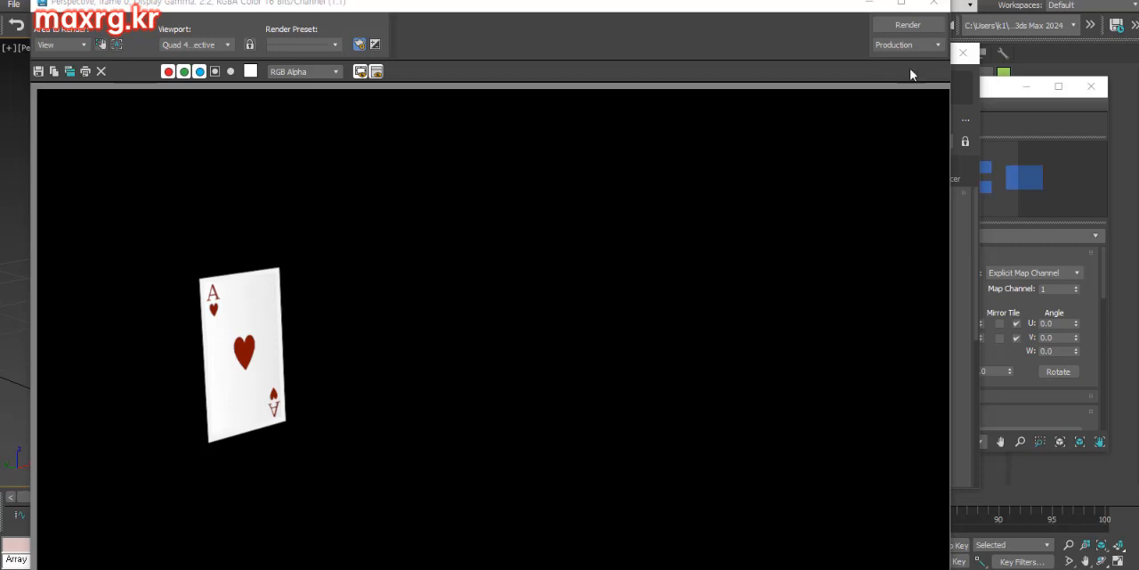
pyautogui.click(933, 3)
pyautogui.moveTo(816, 55); pyautogui.dragTo(950, 68)
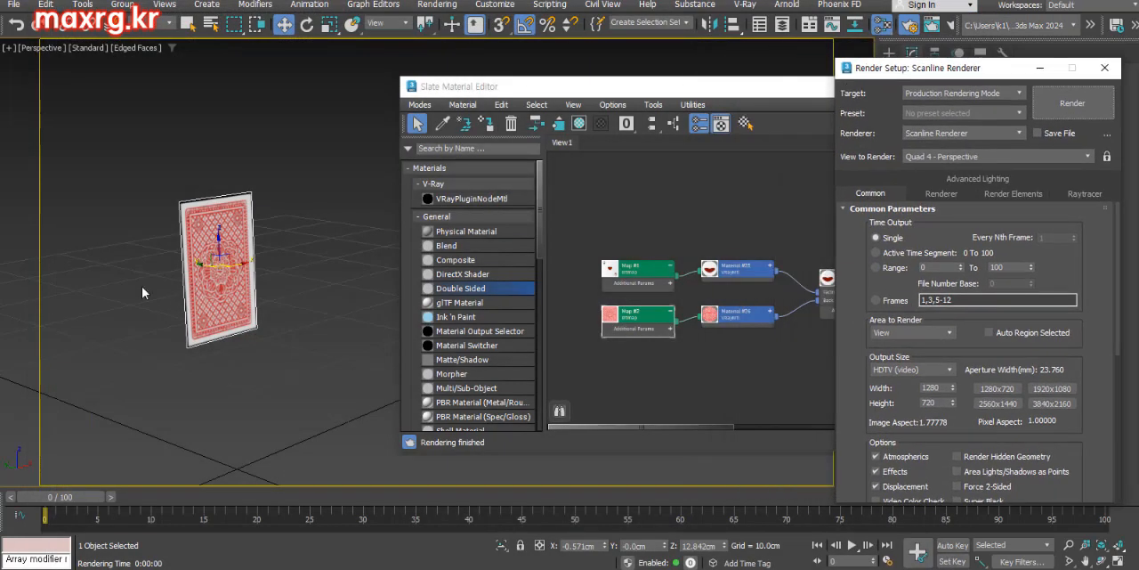
pyautogui.keyDown('alt'); pyautogui.moveTo(102, 297); pyautogui.dragTo(273, 277, button='middle'); pyautogui.keyUp('alt')
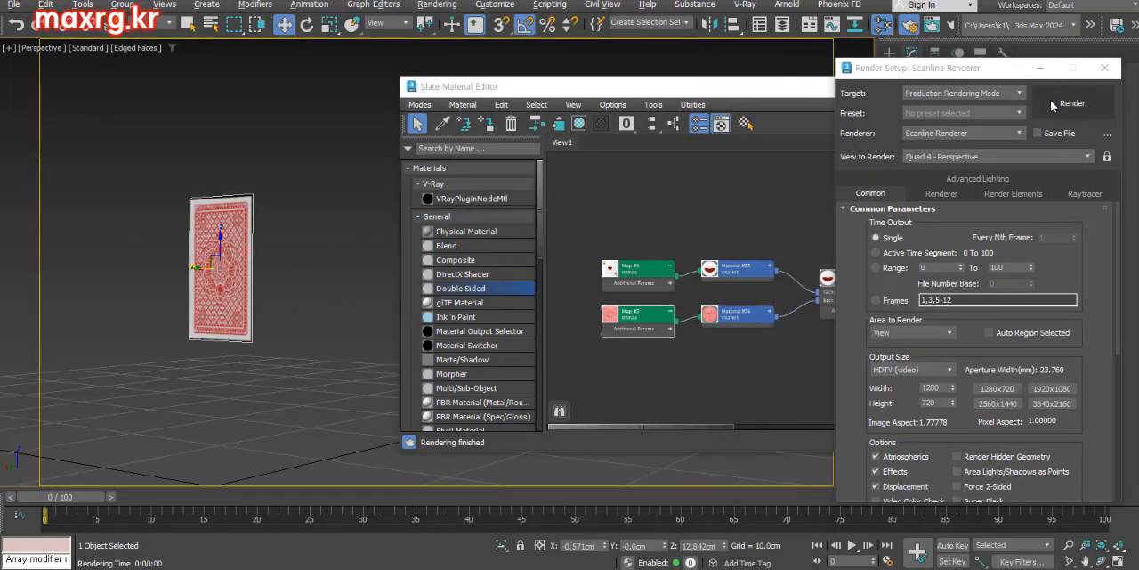
pyautogui.click(1052, 102)
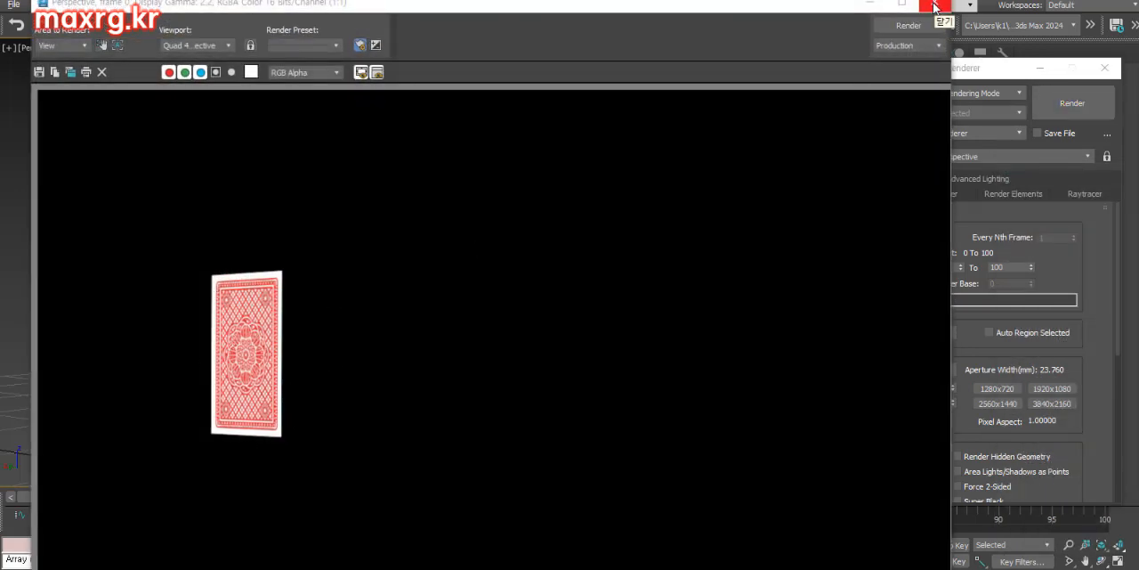
pyautogui.click(937, 8)
# Switch the Double Sided material's viewport display back to the ace of hearts bitmap
pyautogui.rightClick(637, 313)
pyautogui.click(699, 422)
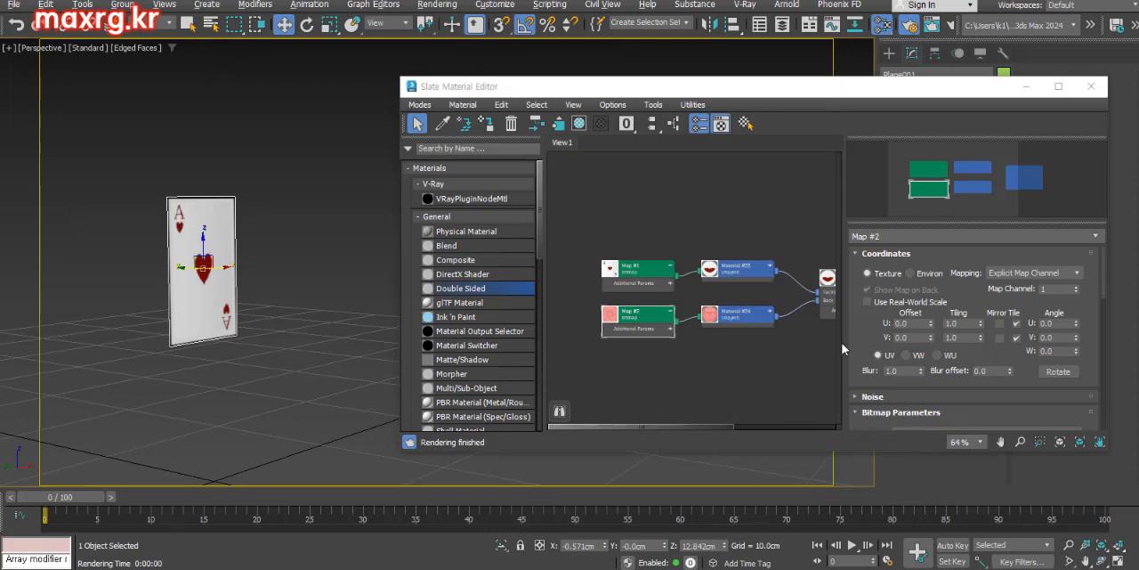
pyautogui.moveTo(745, 87); pyautogui.dragTo(600, 74)
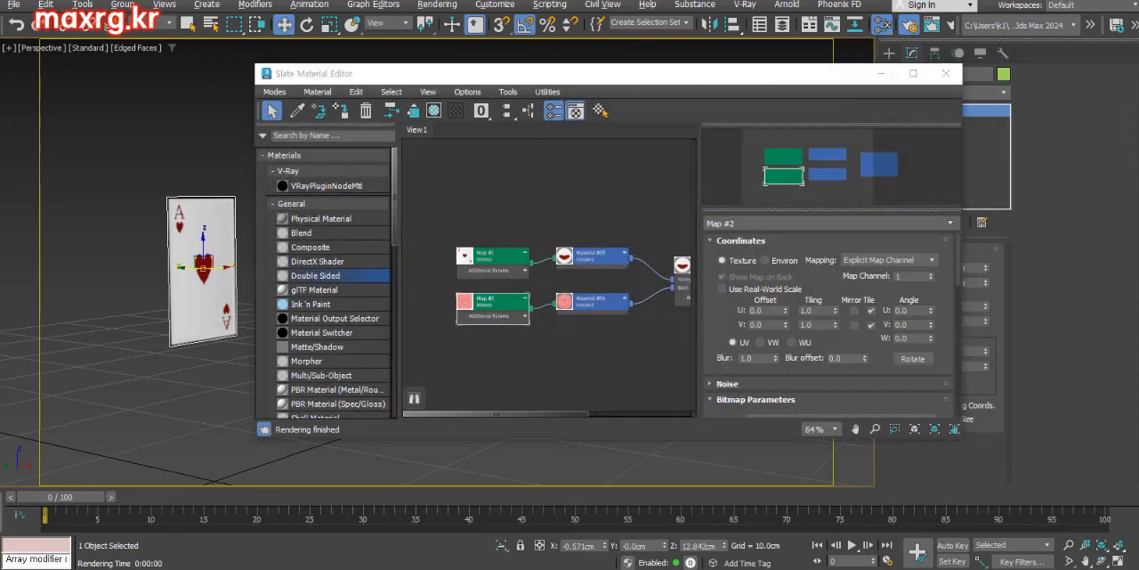
# Set the renderer to V-Ray 6 Update 1.2 and clear the dialogs away from the viewport
pyautogui.moveTo(1138, 96); pyautogui.dragTo(910, 65)
pyautogui.click(979, 126)
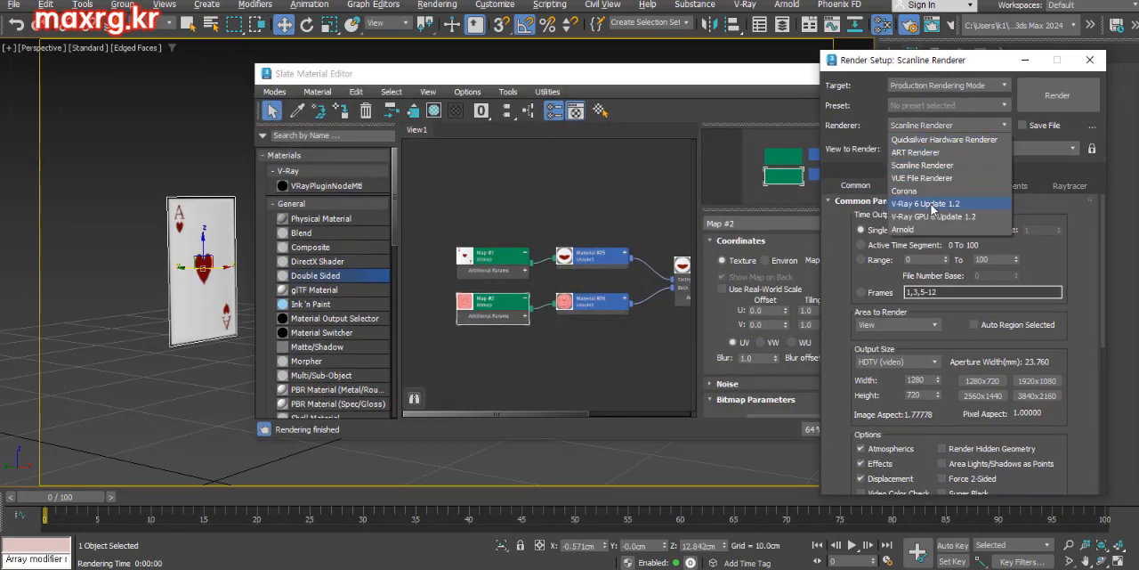
pyautogui.click(933, 205)
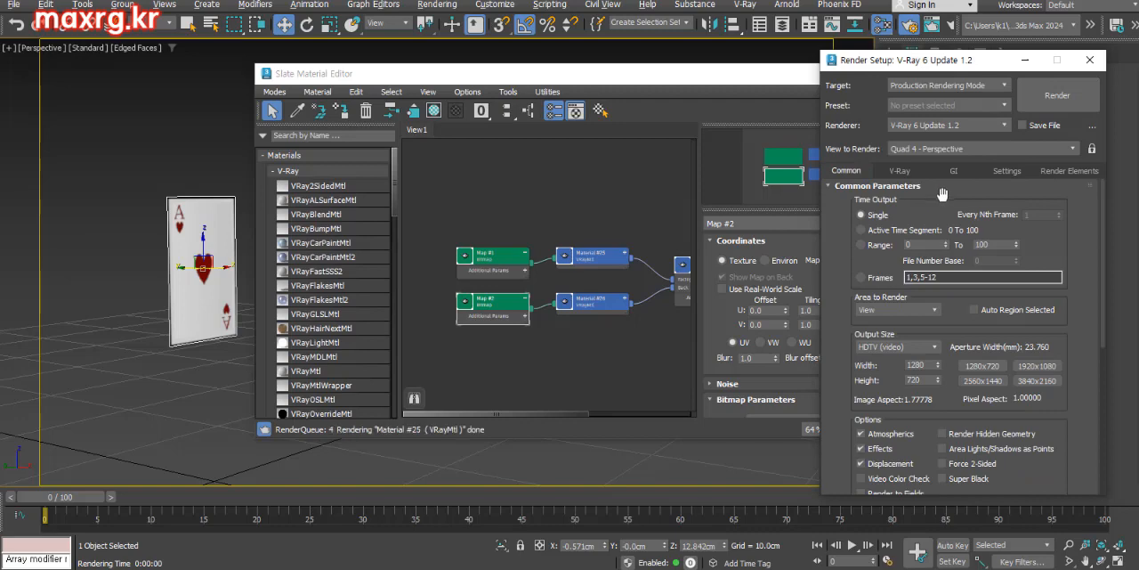
pyautogui.moveTo(894, 61); pyautogui.dragTo(1138, 66)
pyautogui.moveTo(671, 78); pyautogui.dragTo(134, 569)
# Create a VRayLight plane light about 14.5 by 22.3 cm around the card in the Top view
pyautogui.click(889, 54)
pyautogui.click(926, 77)
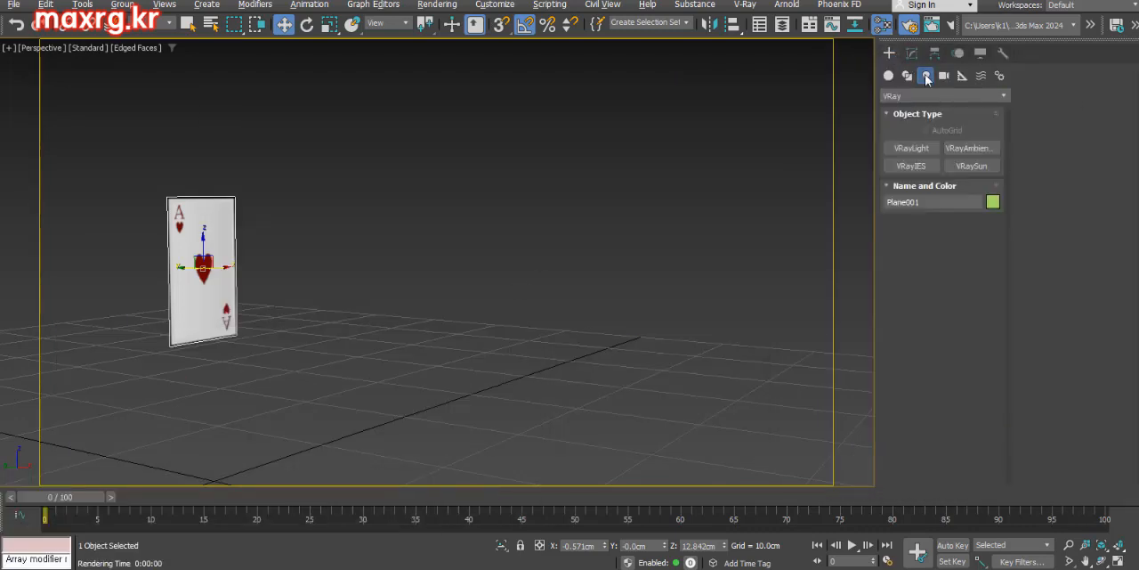
pyautogui.moveTo(341, 275); pyautogui.dragTo(389, 287, button='middle')
pyautogui.scroll(-3, 389, 287)
pyautogui.hotkey('alt', 'w')
pyautogui.scroll(-3, 652, 158)
pyautogui.click(911, 148)
pyautogui.moveTo(217, 157); pyautogui.dragTo(225, 169)
pyautogui.scroll(-3, 237, 369)
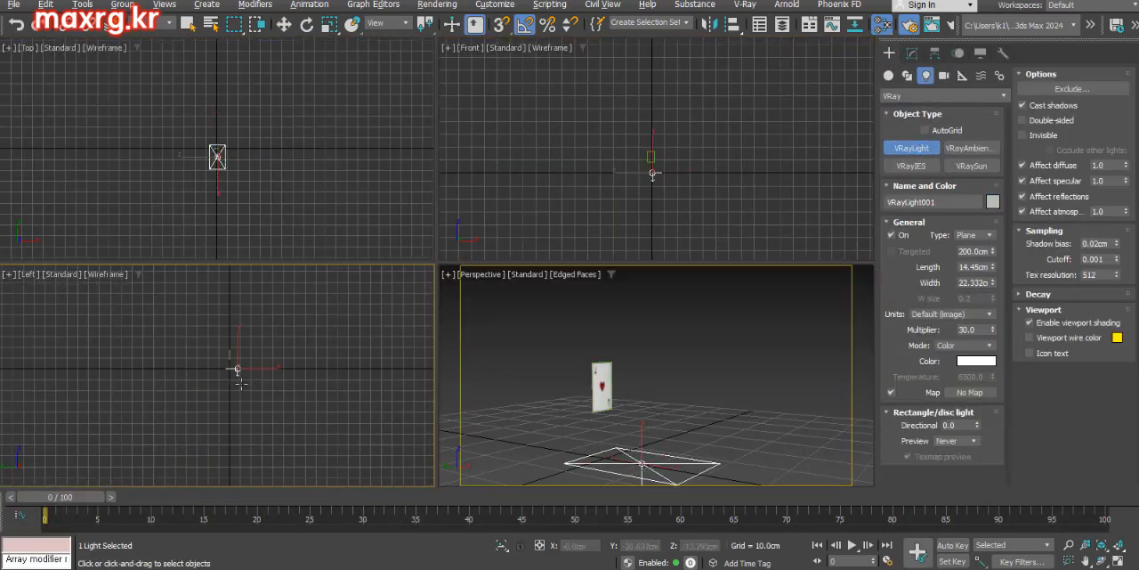
# Rotate the plane light in the Left view to aim at the card and move it above the card's front
pyautogui.rightClick(252, 369)
pyautogui.press('e')
pyautogui.moveTo(270, 367); pyautogui.dragTo(264, 331)
pyautogui.press('w')
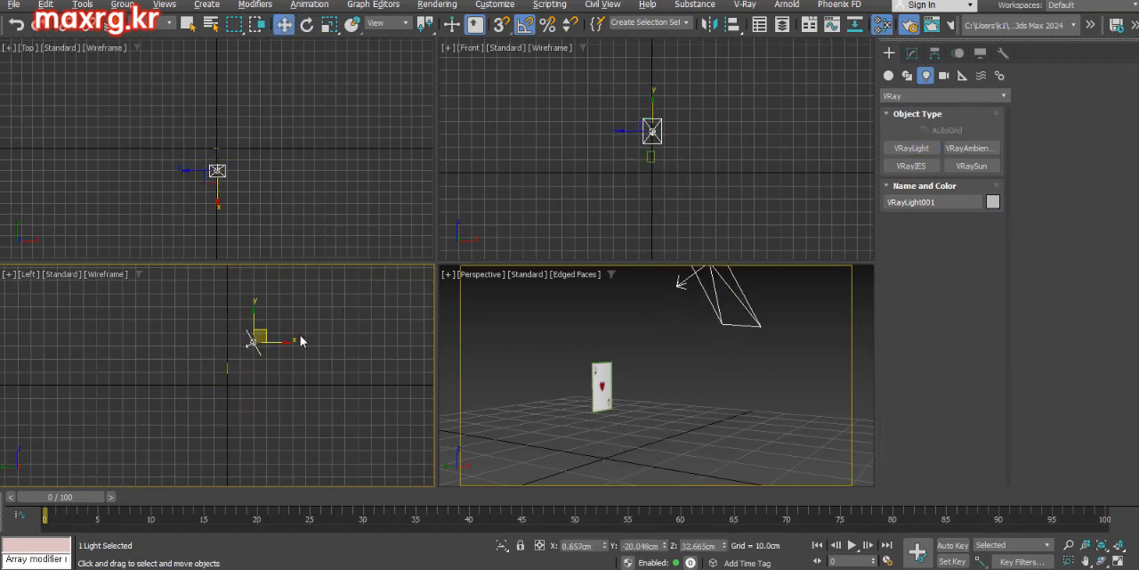
# Render the lit ace side of the card in the Perspective view with V-Ray
pyautogui.scroll(1, 622, 395)
pyautogui.moveTo(600, 392)
pyautogui.mouseDown(button='middle')
pyautogui.moveTo(622, 395)
pyautogui.moveTo(607, 403)
pyautogui.mouseUp(button='middle')
pyautogui.moveTo(1138, 68); pyautogui.dragTo(1051, 71)
pyautogui.click(1094, 111)
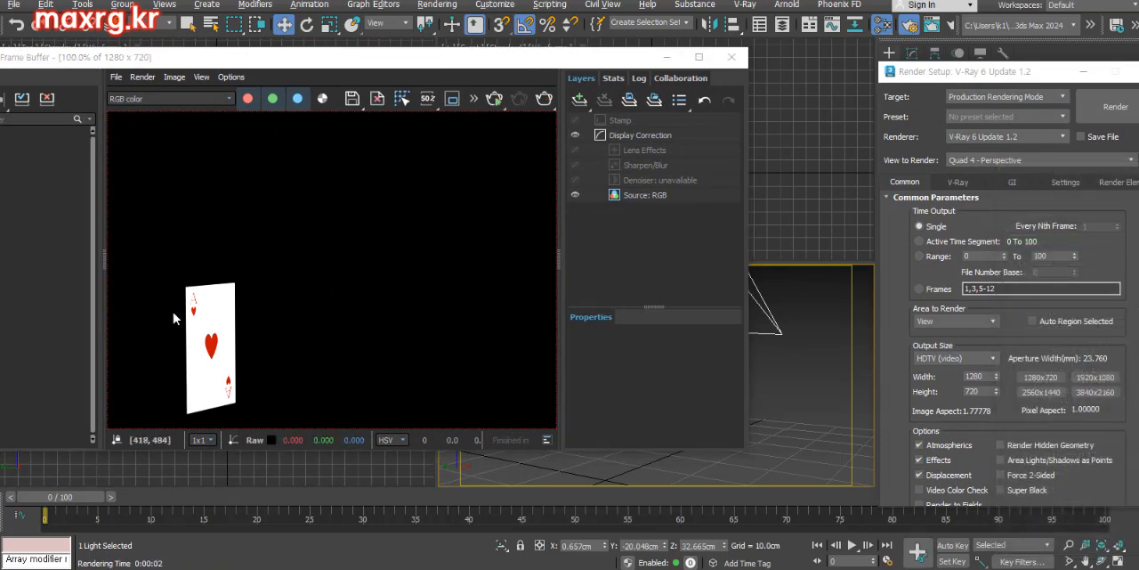
pyautogui.click(731, 57)
# Render the card's unlit reverse side in the Perspective view with V-Ray
pyautogui.click(594, 401)
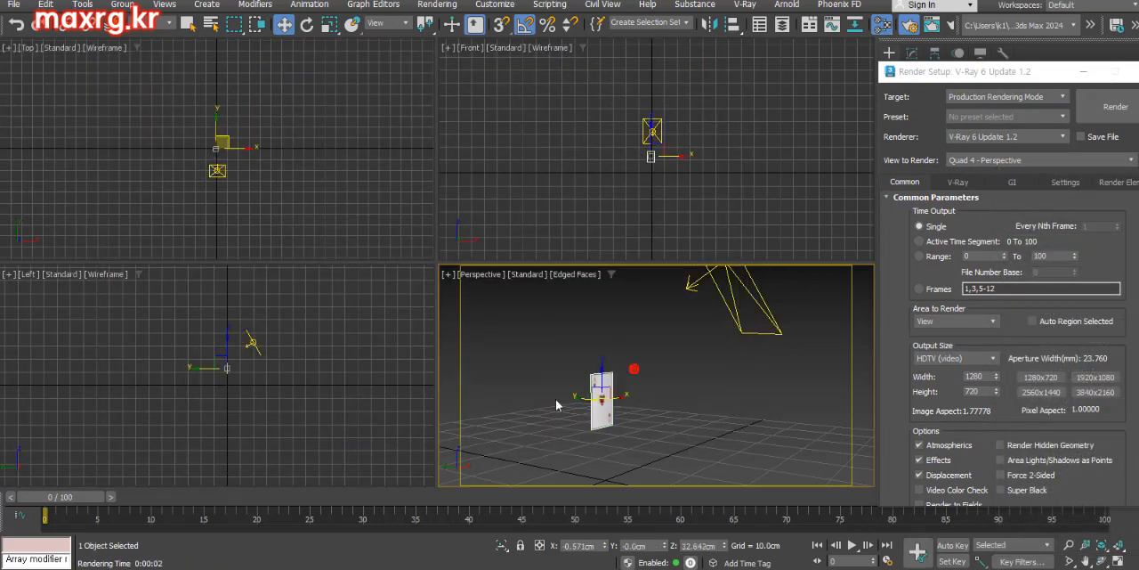
pyautogui.keyDown('alt'); pyautogui.moveTo(559, 400); pyautogui.dragTo(637, 413, button='middle'); pyautogui.keyUp('alt')
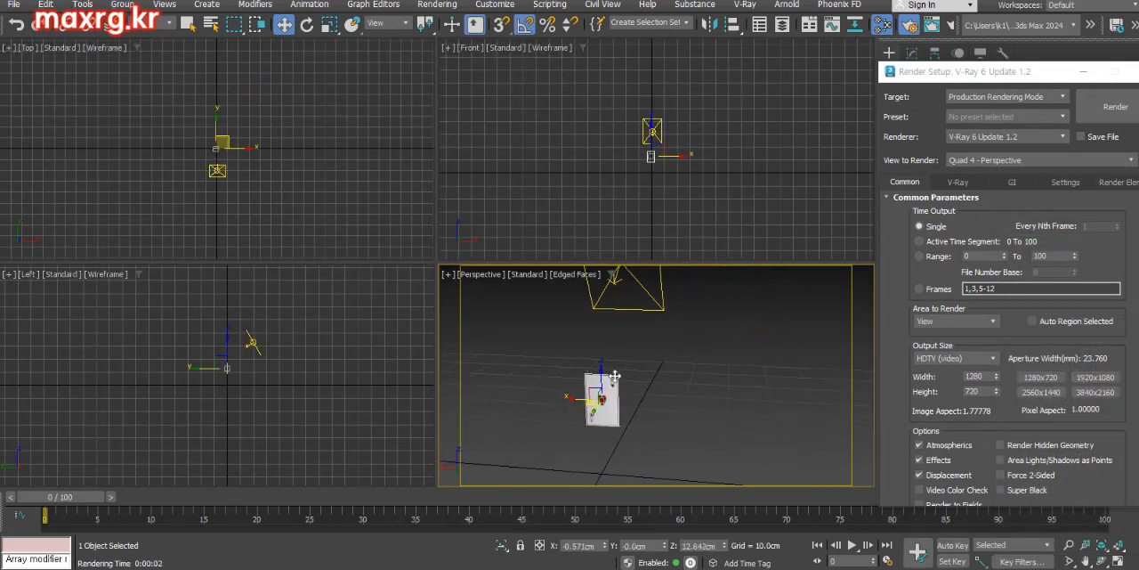
pyautogui.click(1108, 110)
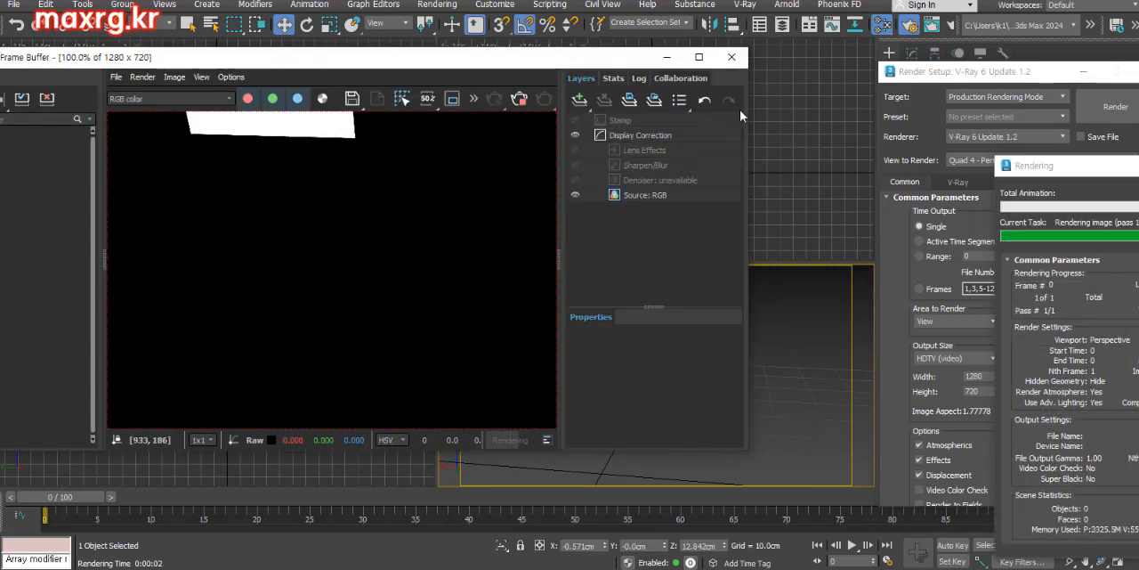
pyautogui.click(733, 59)
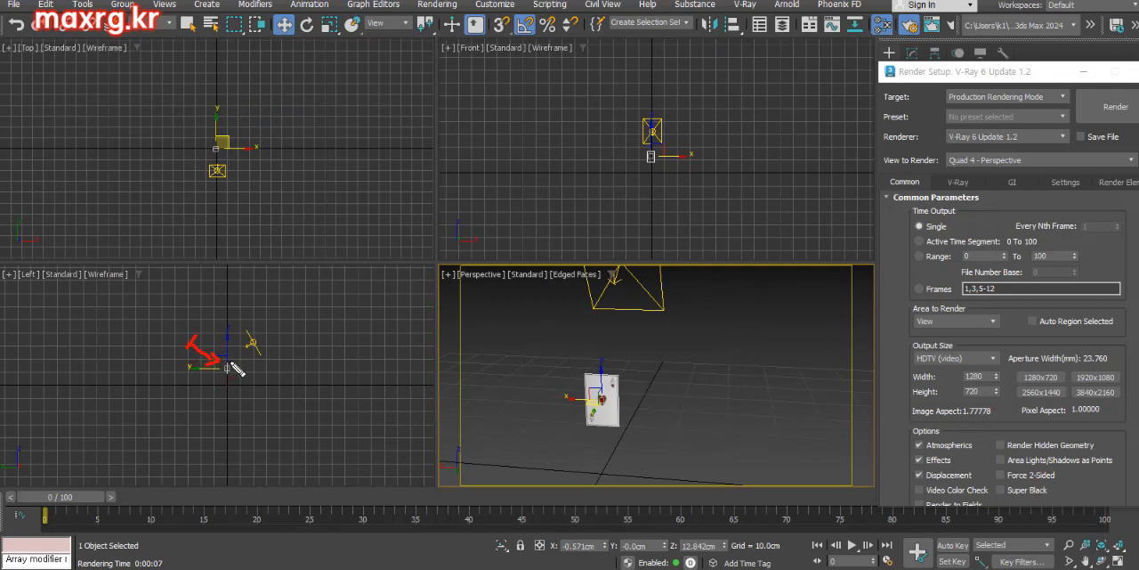
pyautogui.hotkey('shift', 'q')
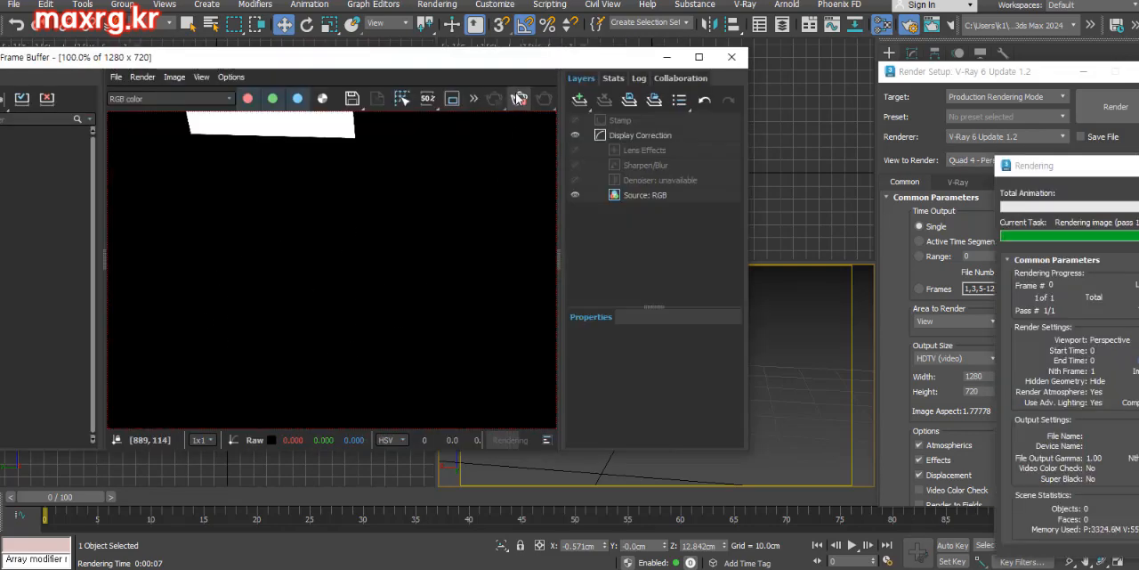
pyautogui.click(733, 59)
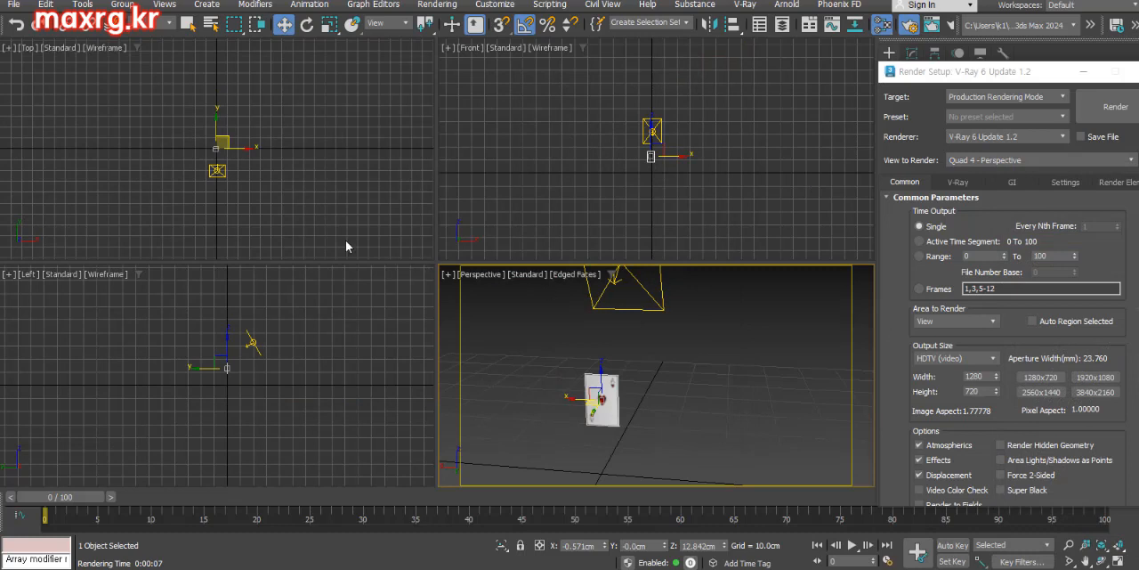
# Mirror the V-Ray plane light in the Left view to make a second light facing the opposite way
pyautogui.scroll(3, 231, 352)
pyautogui.click(265, 336)
pyautogui.click(709, 25)
pyautogui.click(542, 316)
pyautogui.click(533, 393)
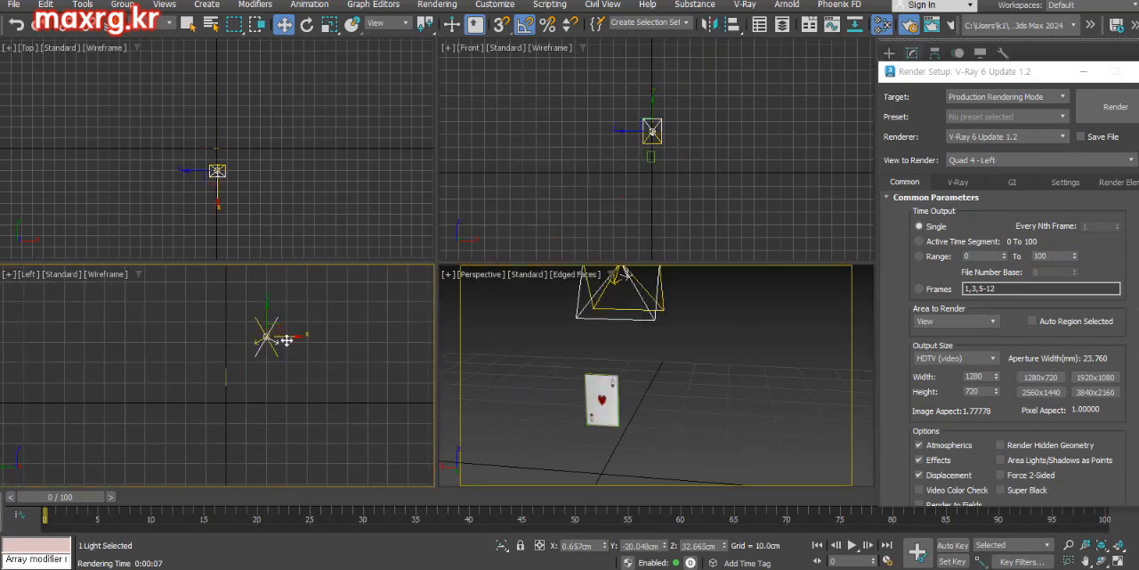
# Move the mirrored light to the opposite side of the card and turn on the Invisible option for both V-Ray plane lights
pyautogui.moveTo(286, 340); pyautogui.dragTo(188, 338)
pyautogui.click(912, 53)
pyautogui.click(1022, 199)
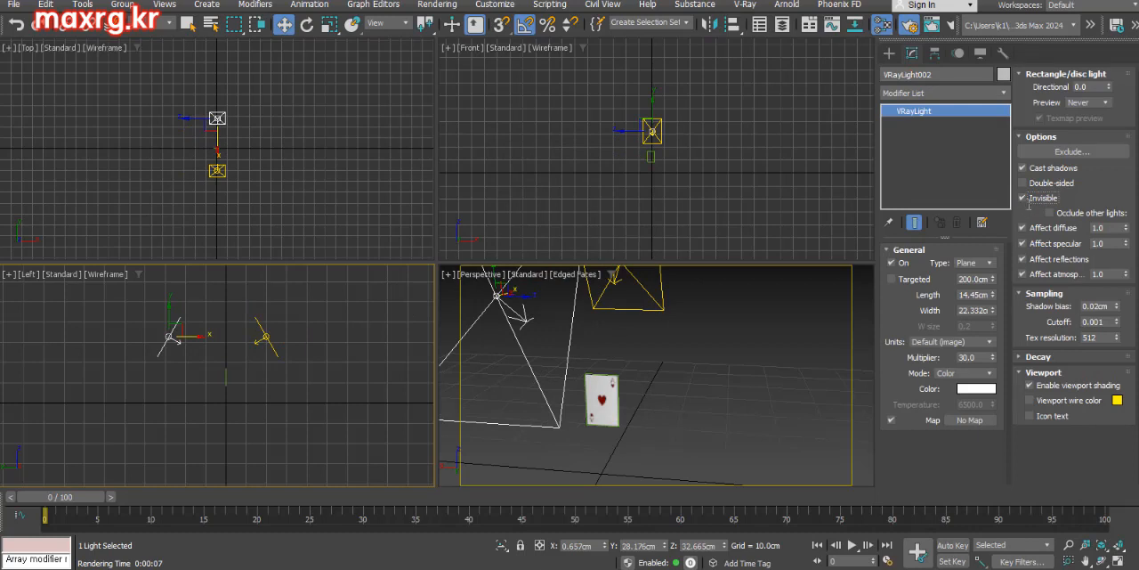
pyautogui.click(649, 309)
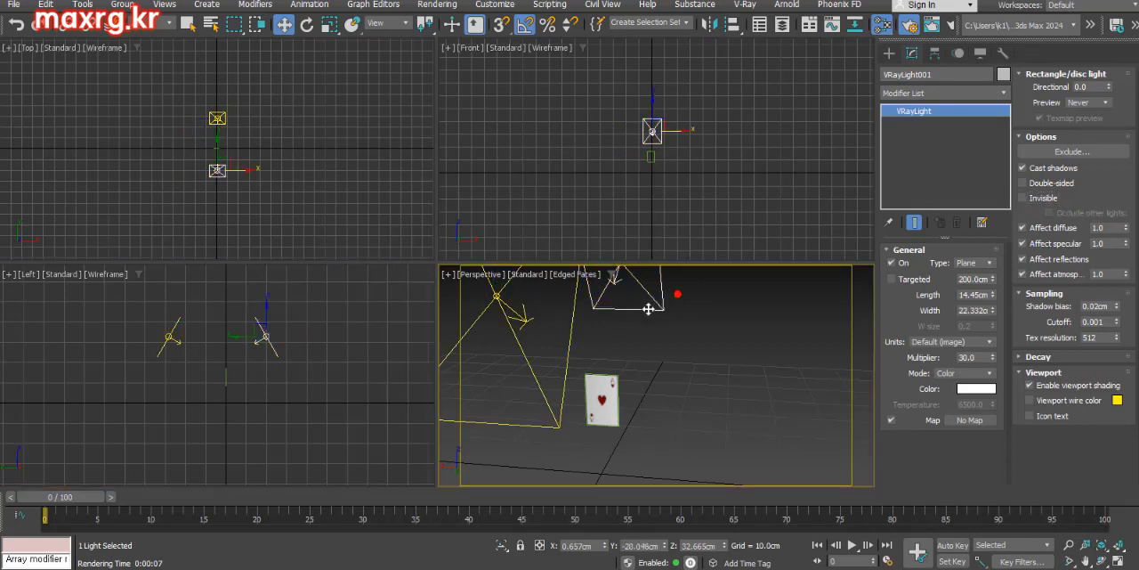
pyautogui.click(1022, 198)
# Render the card's patterned reverse side in the Perspective view with both lights in place
pyautogui.press('F10')
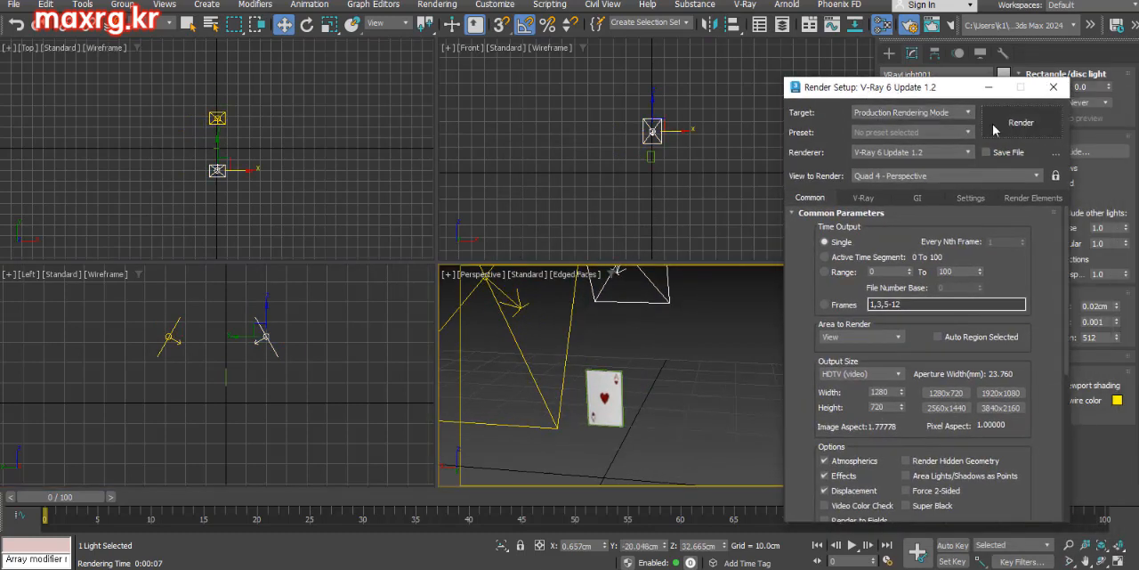
pyautogui.click(994, 130)
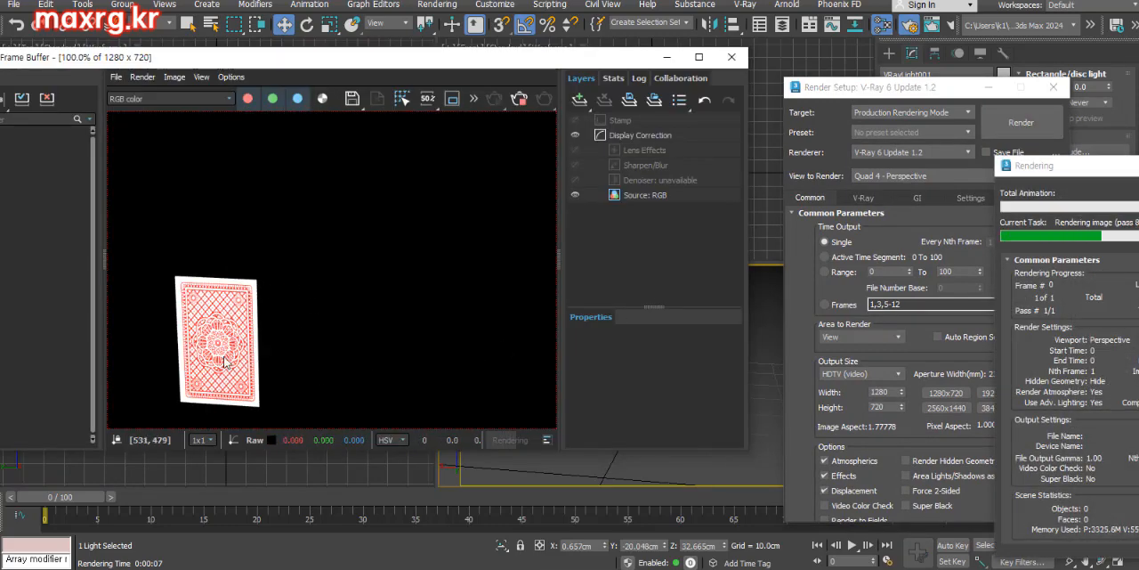
pyautogui.click(730, 58)
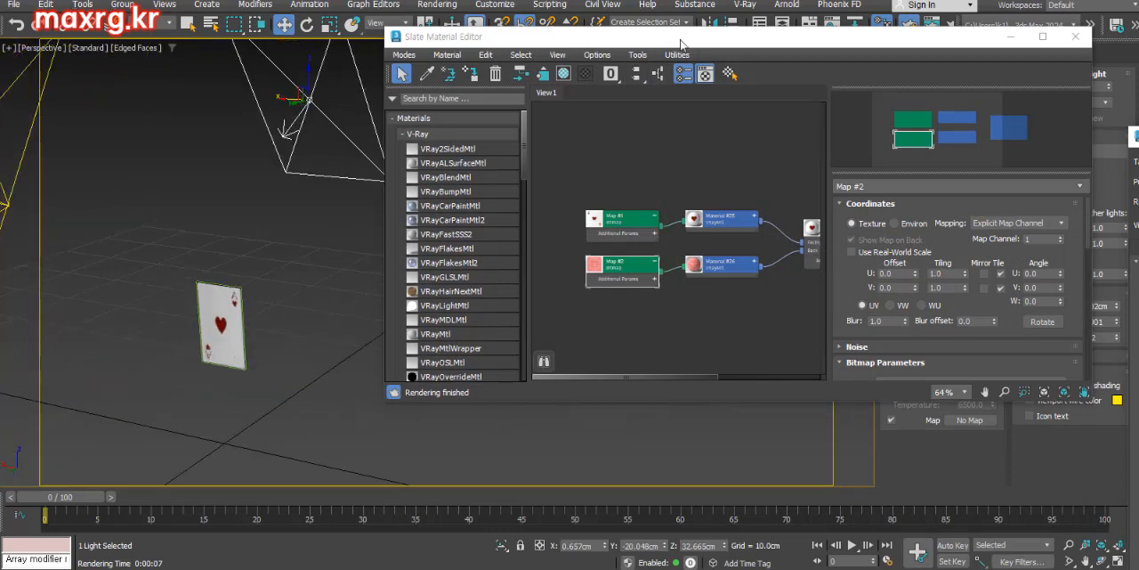
# Add a VRay2SidedMtl node and connect Material #25 as its front material and Material #26 as its back material
pyautogui.moveTo(681, 44); pyautogui.dragTo(620, 73)
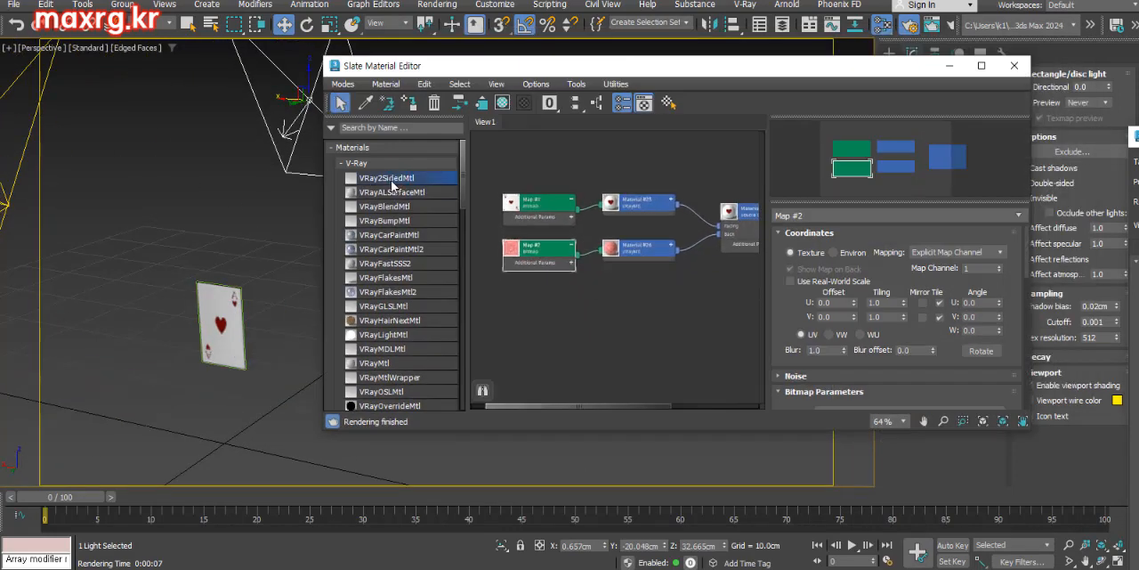
pyautogui.moveTo(702, 341); pyautogui.dragTo(703, 341)
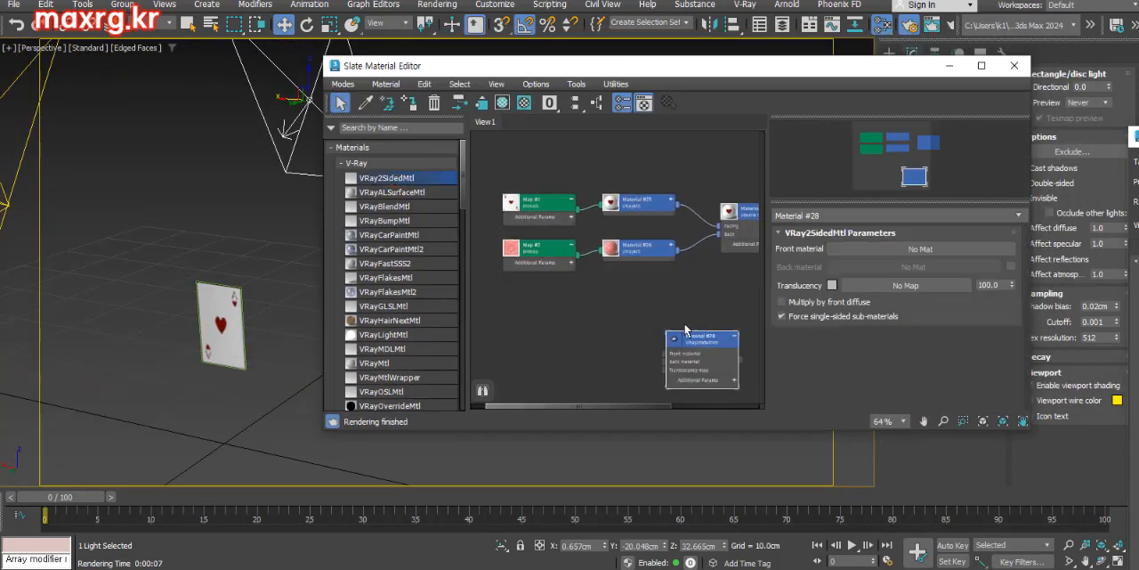
pyautogui.moveTo(659, 312); pyautogui.dragTo(627, 290, button='middle')
pyautogui.moveTo(668, 320); pyautogui.dragTo(686, 319)
pyautogui.moveTo(602, 148); pyautogui.dragTo(508, 258)
pyautogui.moveTo(589, 185); pyautogui.dragTo(544, 302)
pyautogui.keyDown('ctrl'); pyautogui.keyDown('alt'); pyautogui.moveTo(646, 327); pyautogui.dragTo(641, 214, button='middle'); pyautogui.keyUp('alt'); pyautogui.keyUp('ctrl')
# Delete the connections from Material #25 and Material #26 to the old Double Sided material
pyautogui.moveTo(570, 232); pyautogui.dragTo(642, 288)
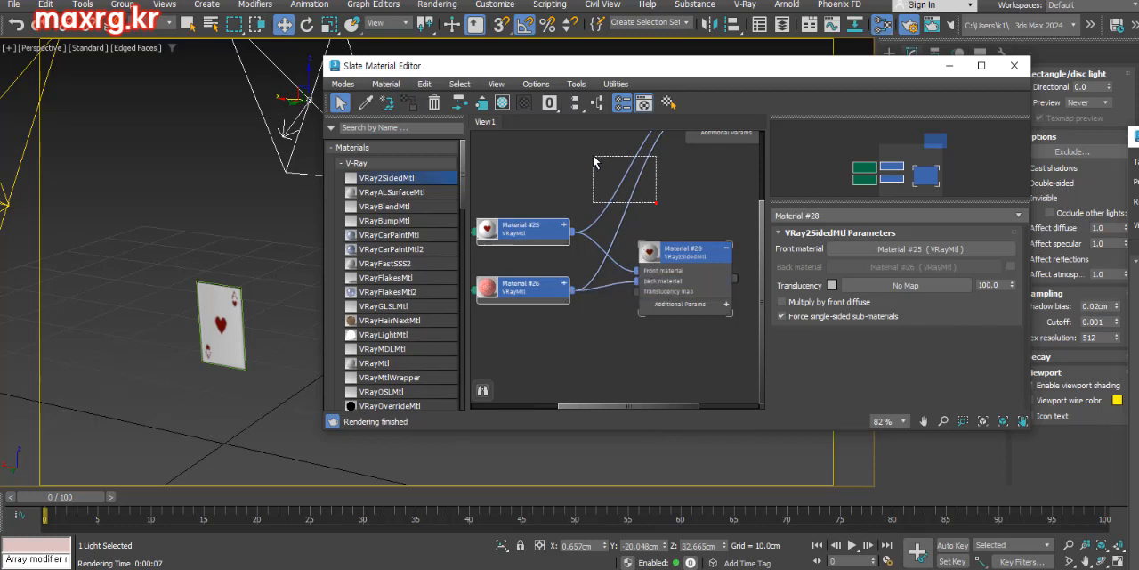
pyautogui.moveTo(593, 157); pyautogui.dragTo(593, 157)
pyautogui.press('Delete')
pyautogui.moveTo(627, 261); pyautogui.dragTo(629, 274, button='middle')
# Assign the VRay2SidedMtl to the card plane and enable its back material
pyautogui.keyDown('alt'); pyautogui.moveTo(205, 331); pyautogui.dragTo(178, 338, button='middle'); pyautogui.keyUp('alt')
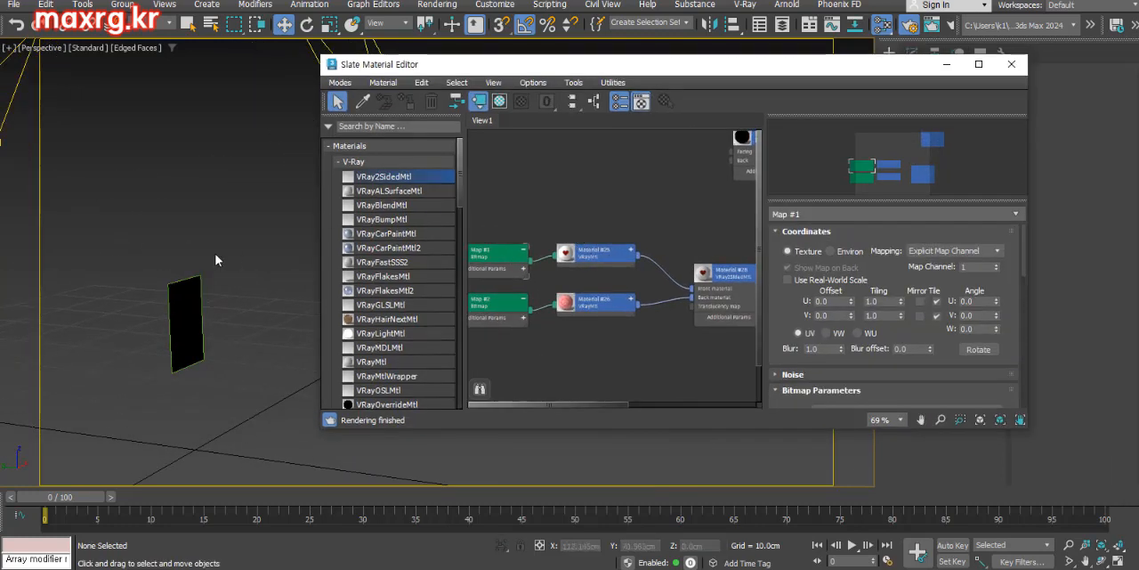
pyautogui.click(188, 298)
pyautogui.click(703, 282)
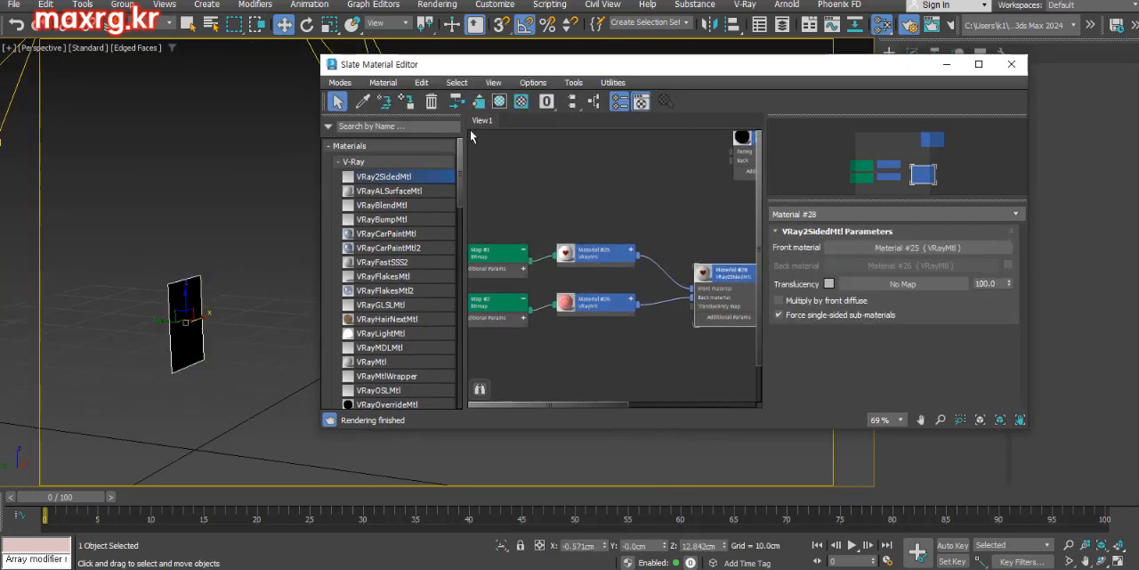
pyautogui.click(411, 104)
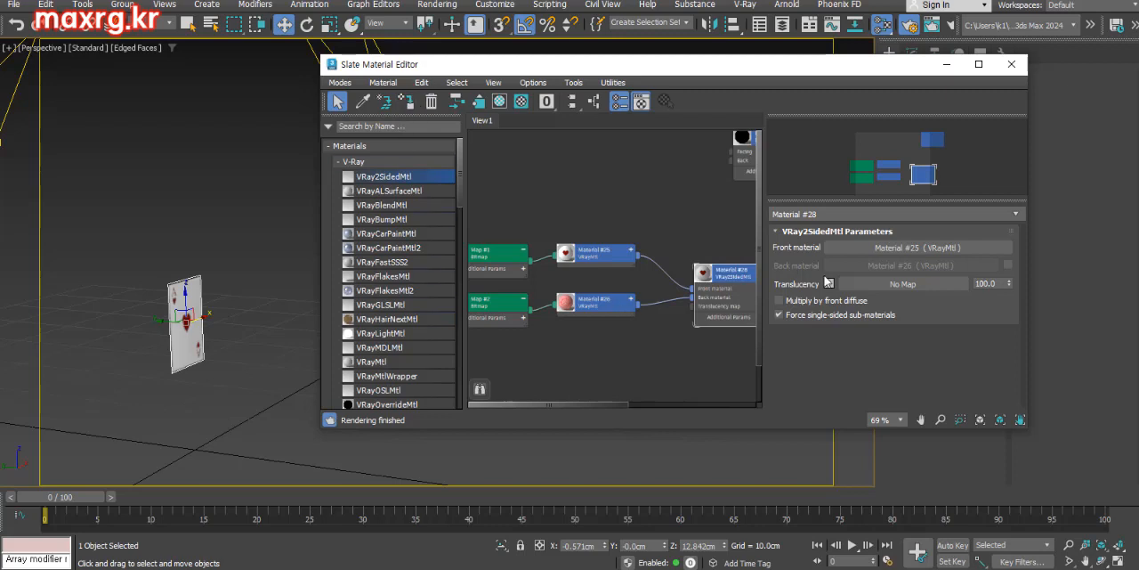
pyautogui.click(1009, 264)
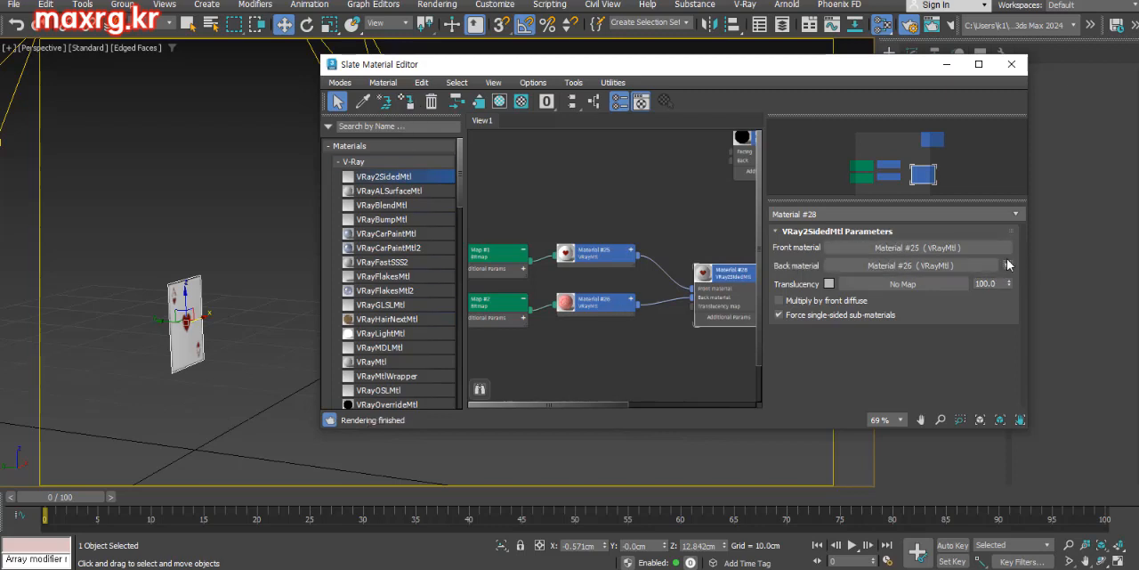
# Render the card with the VRay2SidedMtl in the Perspective view to check its translucency
pyautogui.press('F10')
pyautogui.click(1025, 113)
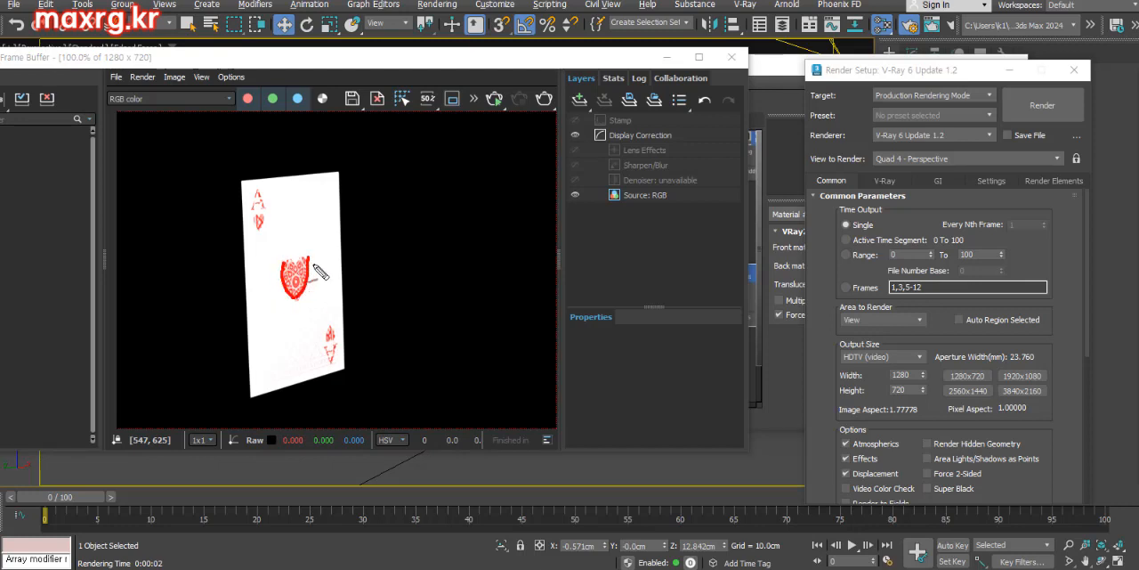
pyautogui.click(732, 57)
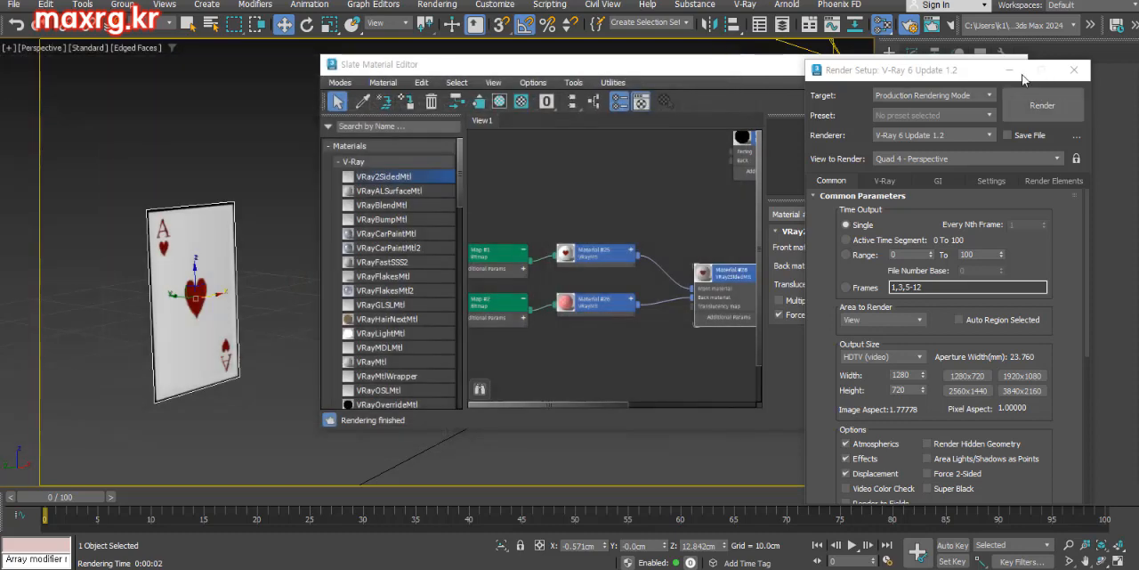
# Darken the VRay2SidedMtl translucency color so that the back image does not show through the front
pyautogui.click(771, 326)
pyautogui.click(828, 283)
pyautogui.moveTo(595, 184); pyautogui.dragTo(605, 132)
pyautogui.click(752, 250)
# Render the card's ace side in the Perspective view with the adjusted translucency
pyautogui.moveTo(1099, 87); pyautogui.dragTo(810, 64)
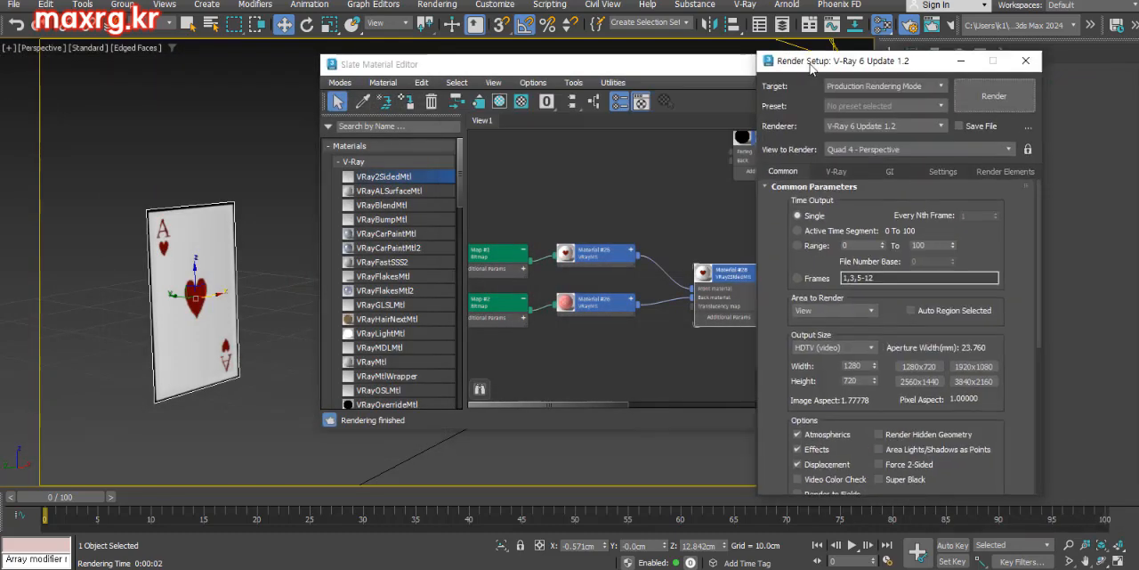
pyautogui.click(990, 100)
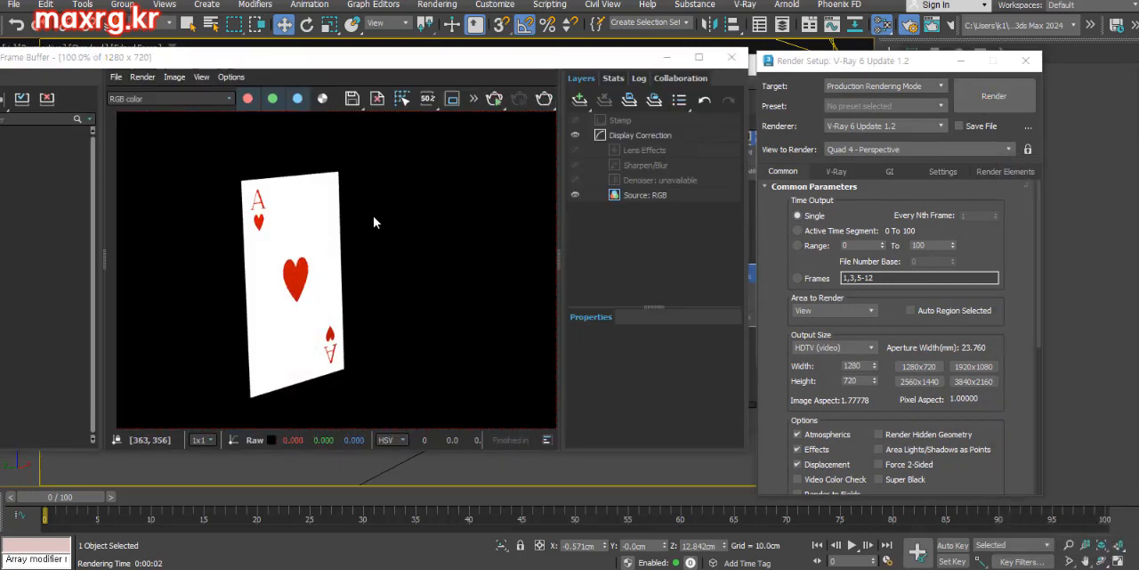
pyautogui.click(732, 57)
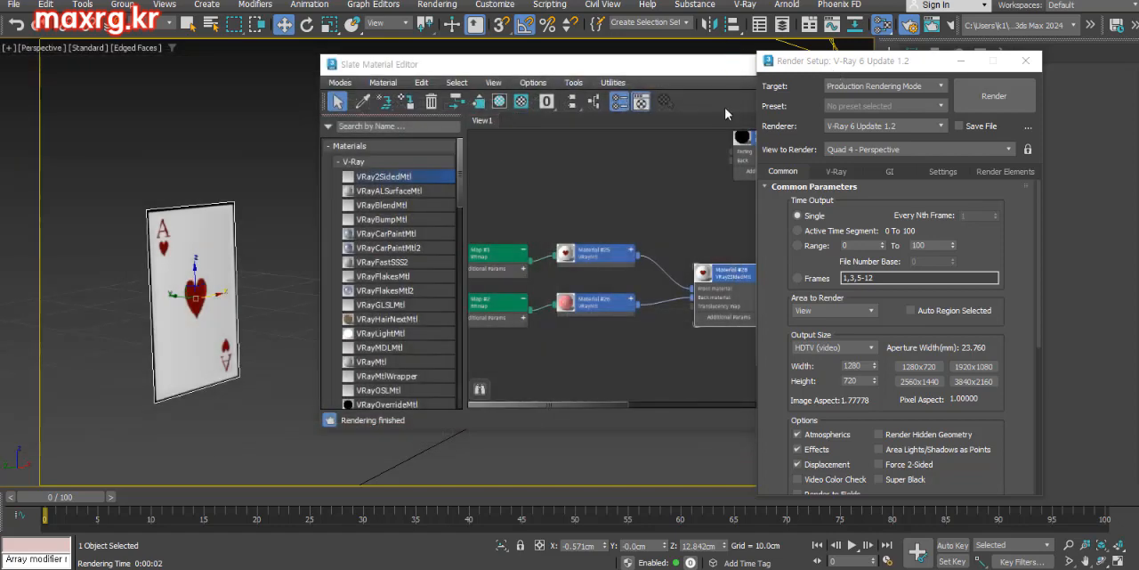
# Turn the Perspective view to the card's reverse side and render it with the two-sided material
pyautogui.keyDown('alt'); pyautogui.moveTo(304, 321); pyautogui.dragTo(315, 321, button='middle'); pyautogui.keyUp('alt')
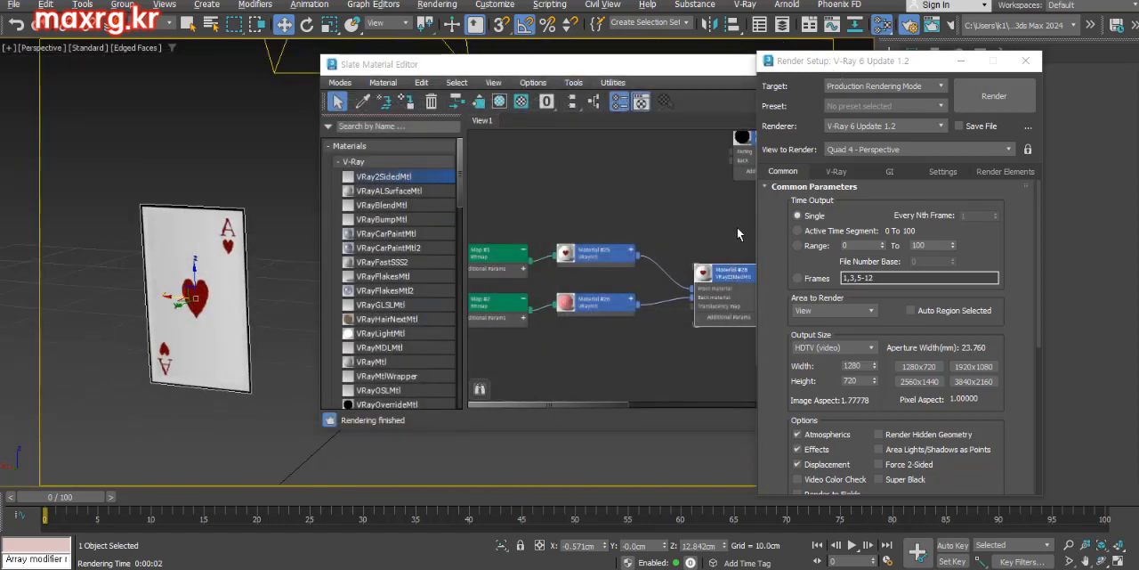
pyautogui.click(991, 98)
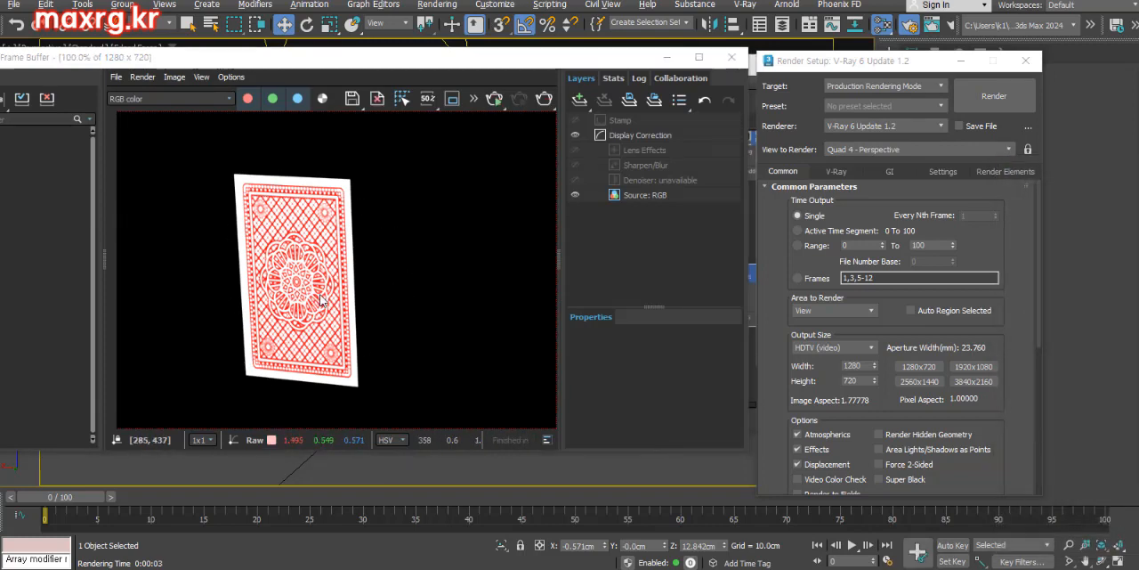
pyautogui.click(731, 57)
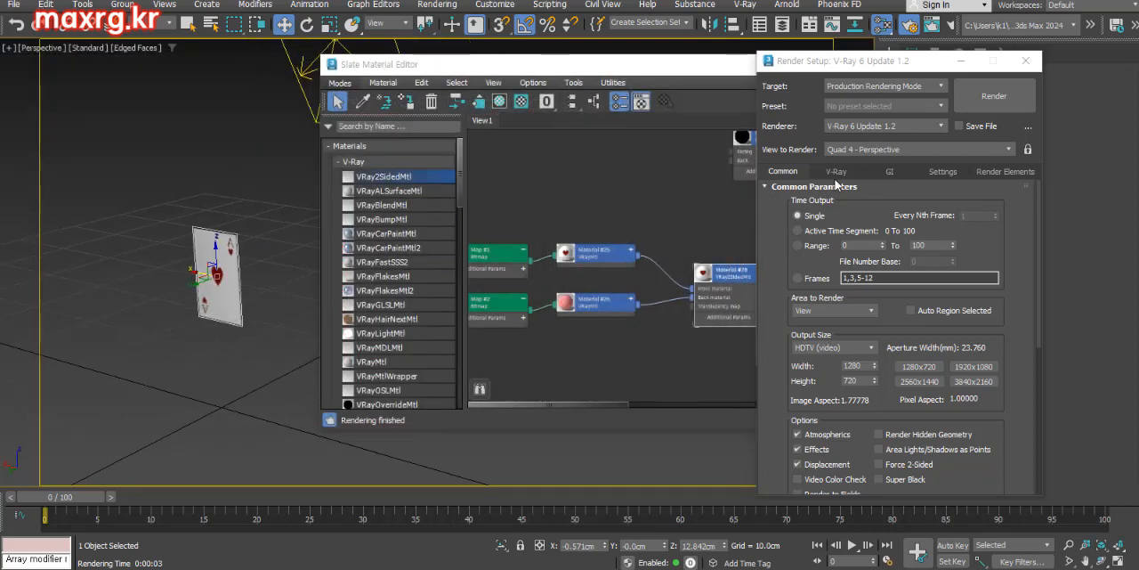
# Switch the renderer to Scanline Renderer to compare the available materials, and return it to V-Ray 6 Update 1.2
pyautogui.click(885, 127)
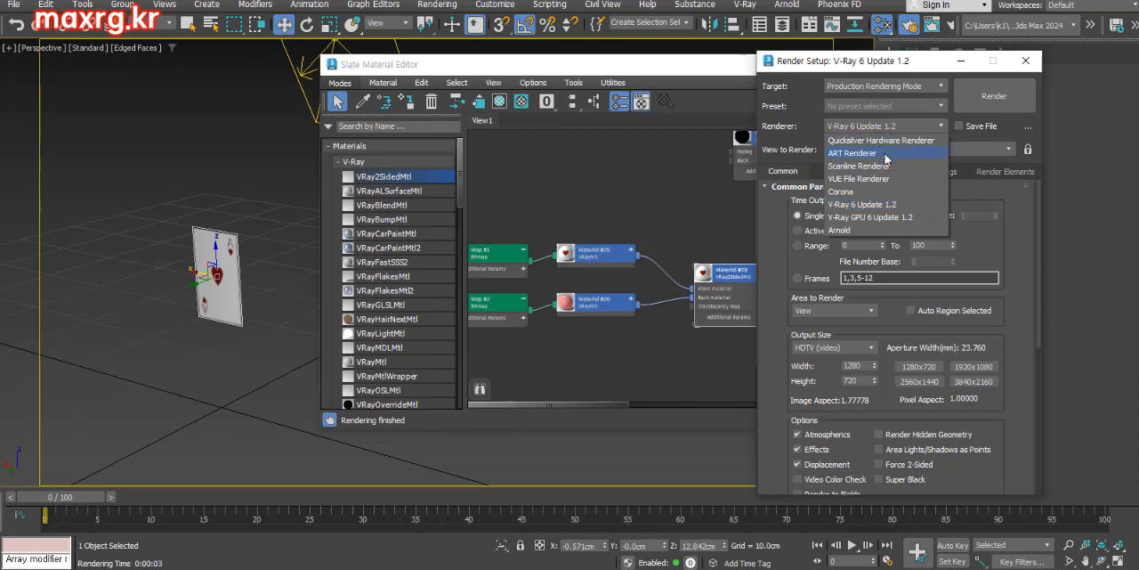
pyautogui.click(868, 167)
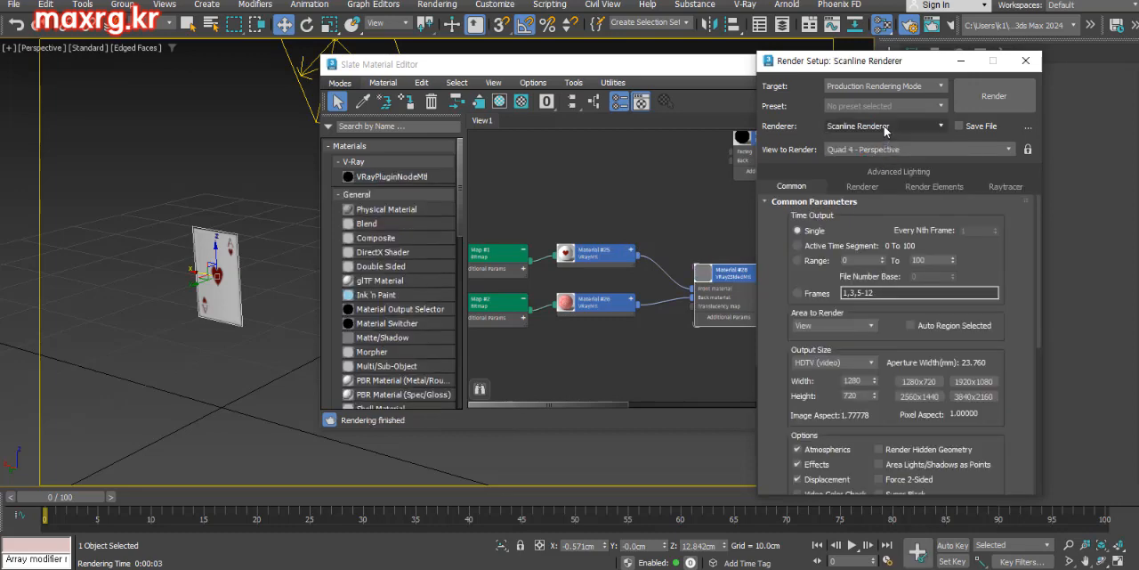
pyautogui.click(885, 126)
pyautogui.click(872, 206)
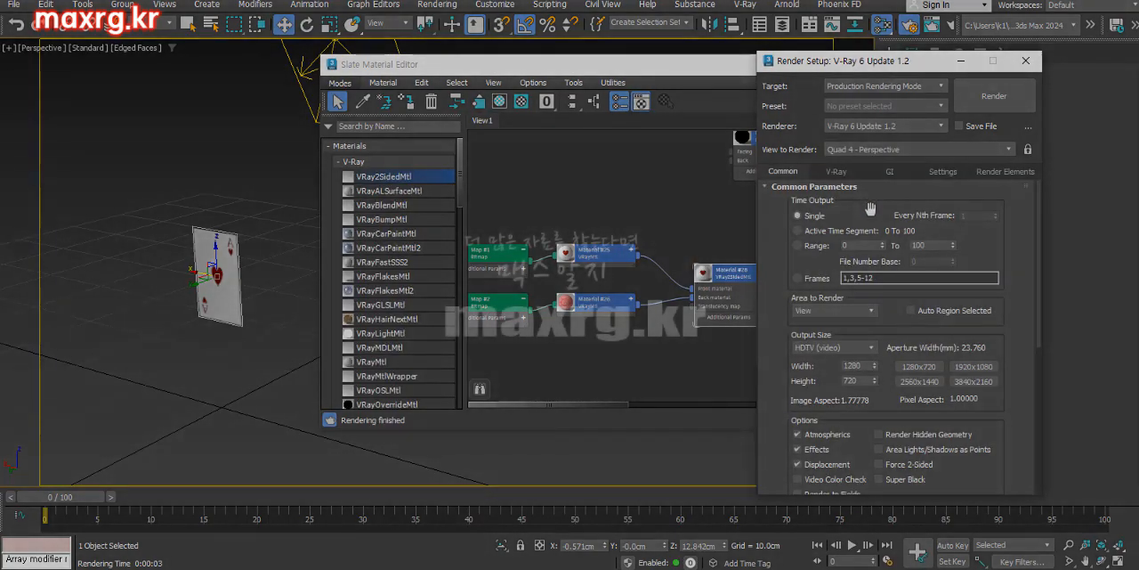